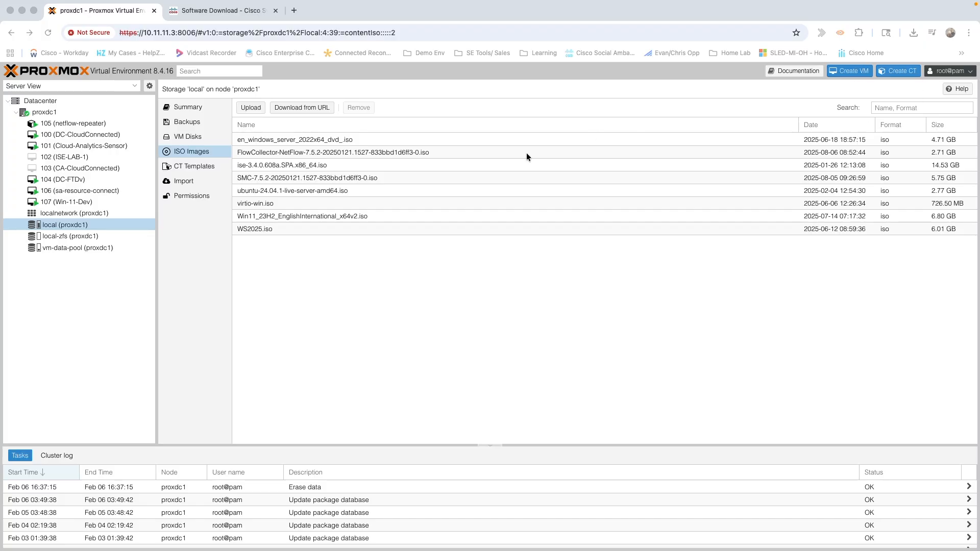
# Move from full-screen Chrome to the Space with FileZilla's SFTP session to the Proxmox host.
pyautogui.hotkey('ctrl', 'Left')
pyautogui.hotkey('ctrl', 'Right')
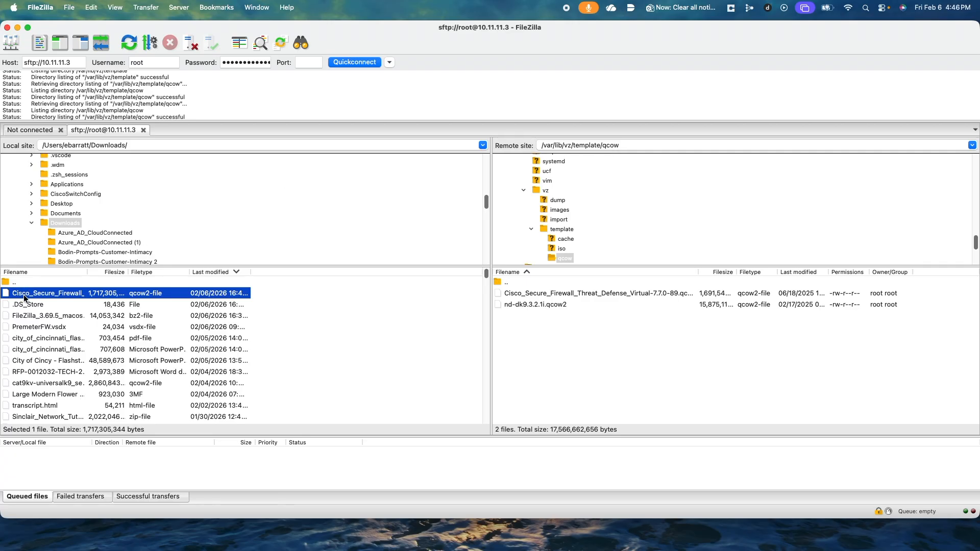
# Upload the Cisco_Secure_Firewall qcow2 image to /var/lib/vz/template/qcow, then return to Chrome.
pyautogui.moveTo(28, 297); pyautogui.dragTo(617, 361)
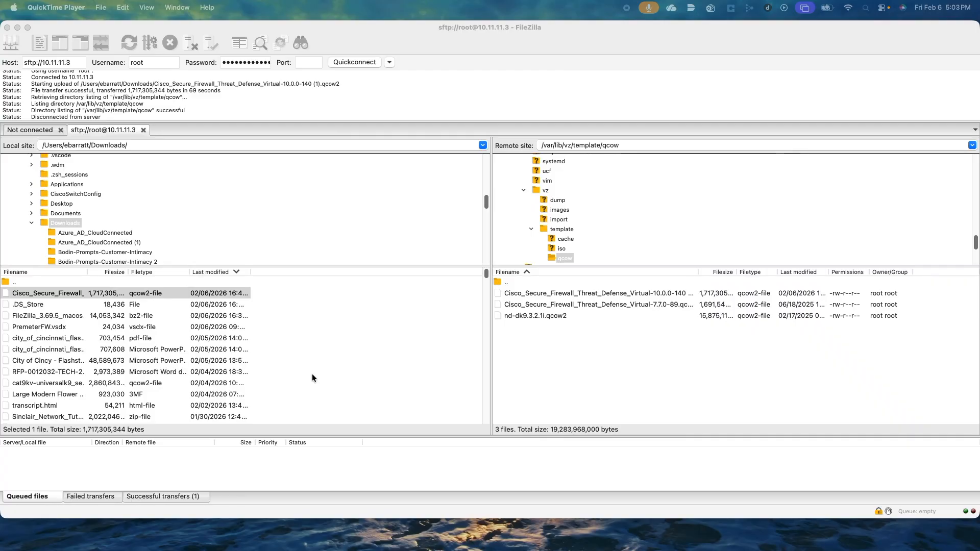
pyautogui.hotkey('ctrl', 'Left')
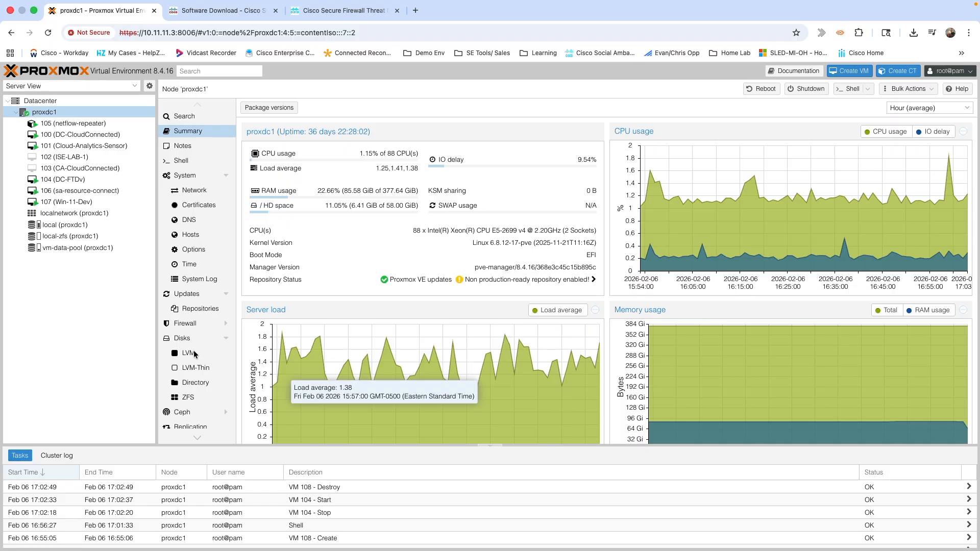
pyautogui.click(75, 224)
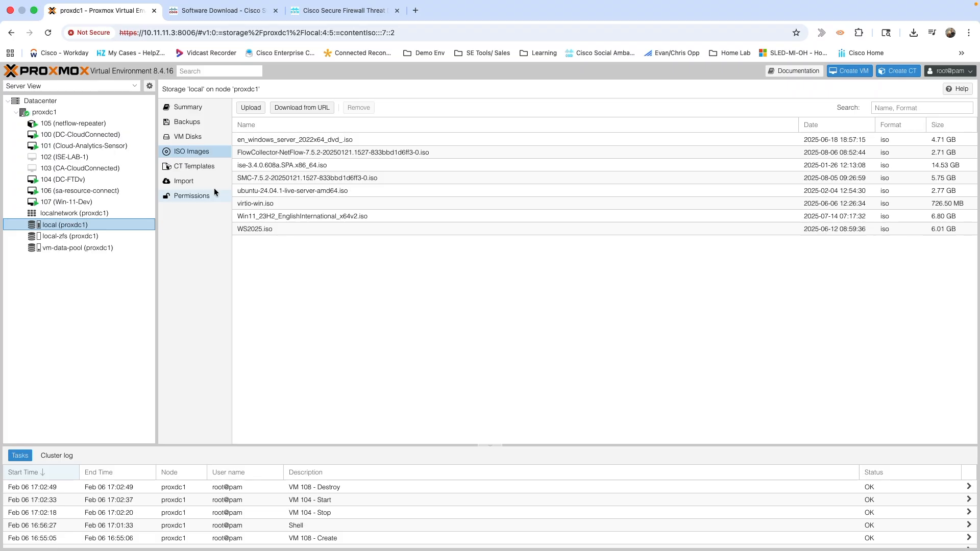
pyautogui.click(56, 112)
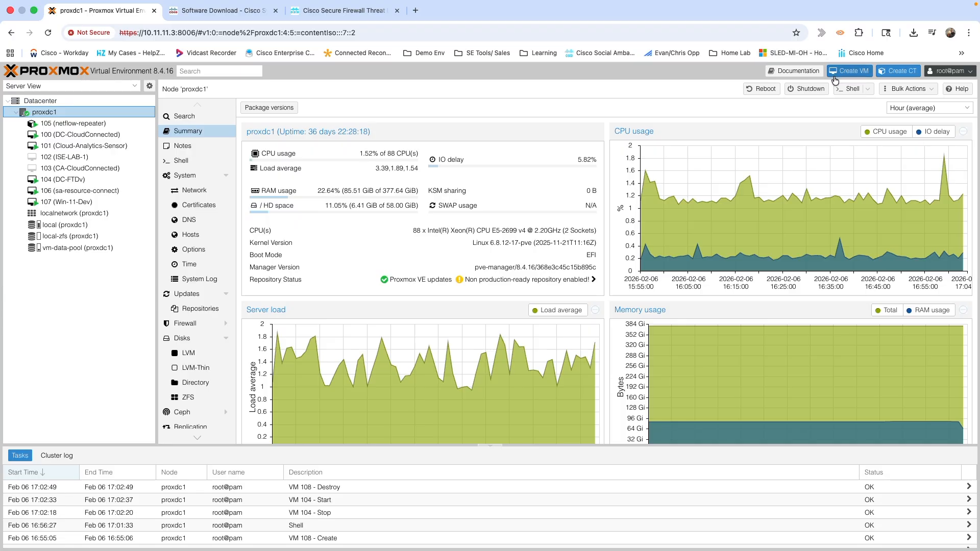
pyautogui.click(845, 89)
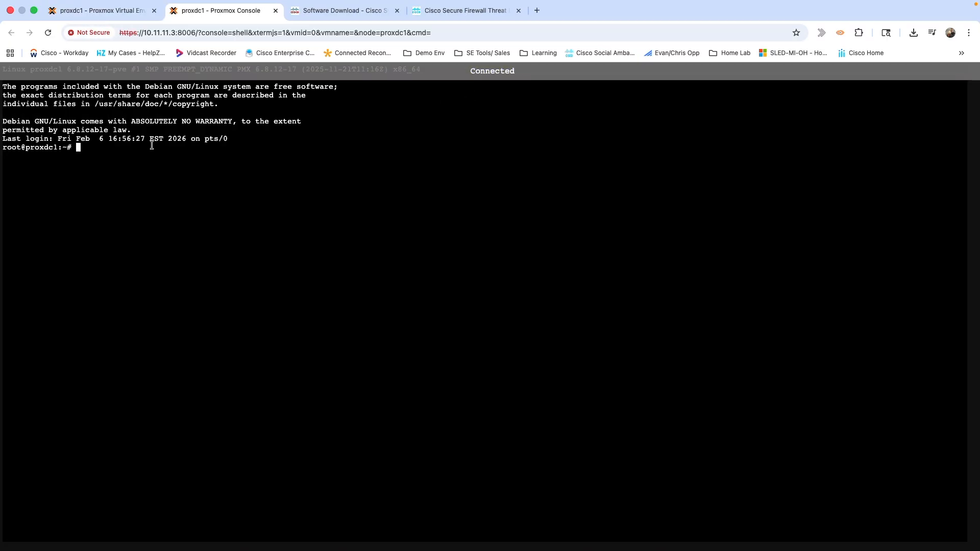
pyautogui.press('Up')
pyautogui.press('Up')
pyautogui.press('Return')
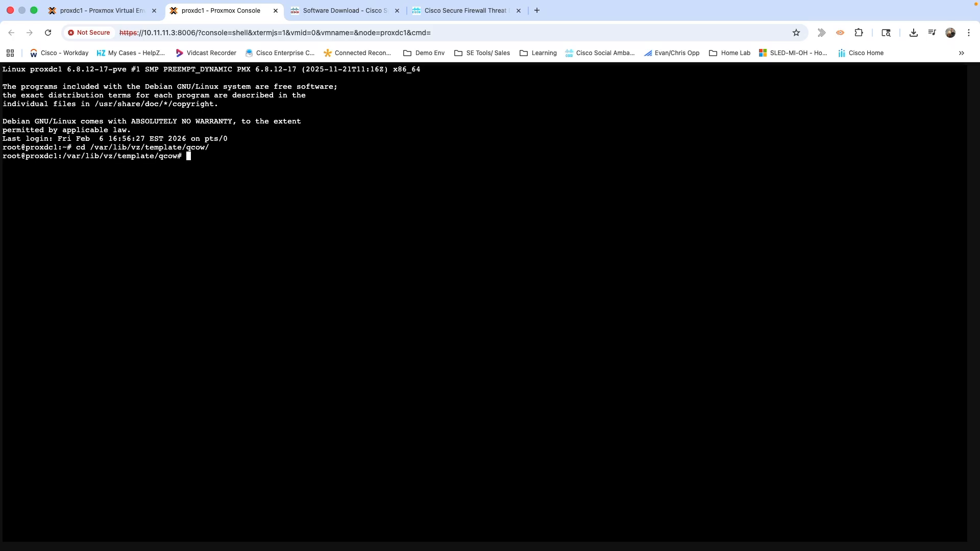
pyautogui.write('ls')
pyautogui.press('Return')
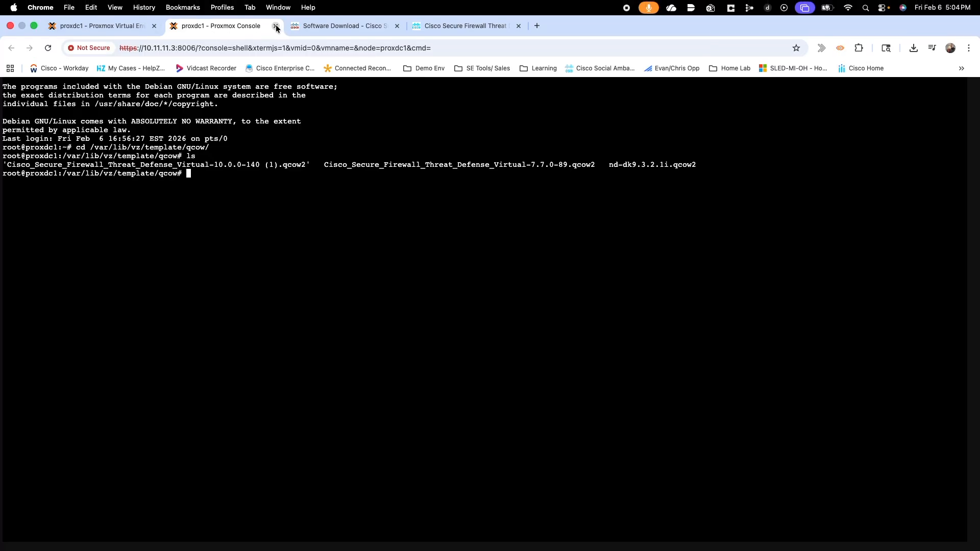
pyautogui.click(276, 27)
pyautogui.click(519, 217)
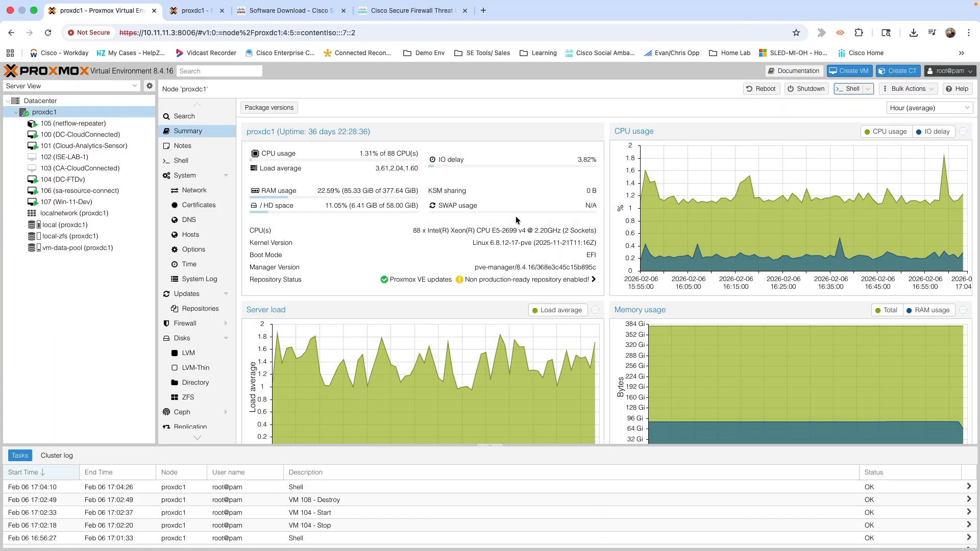
# Start a new VM named YT-FTDV with no install media, keeping default system and disk settings.
pyautogui.click(845, 73)
pyautogui.click(390, 248)
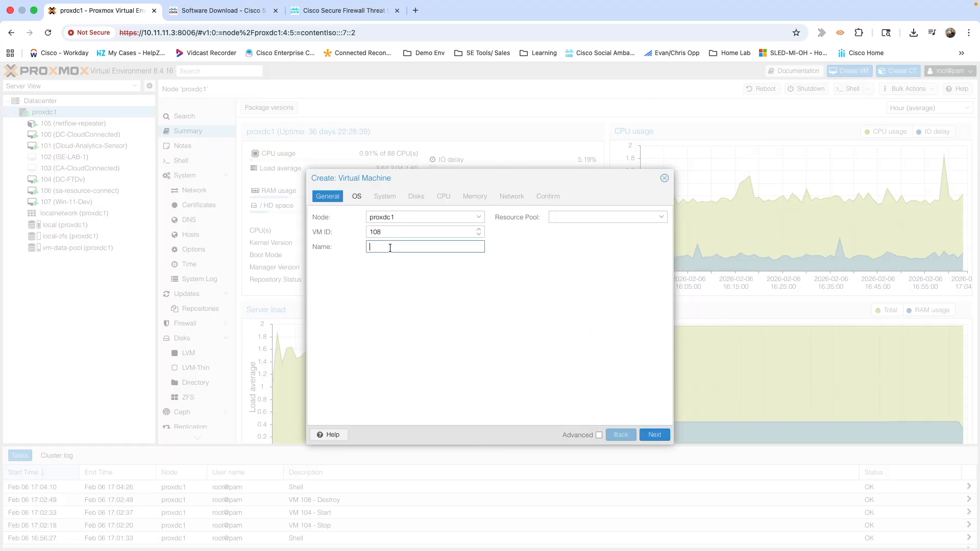
pyautogui.write('YT-FTDV')
pyautogui.click(655, 434)
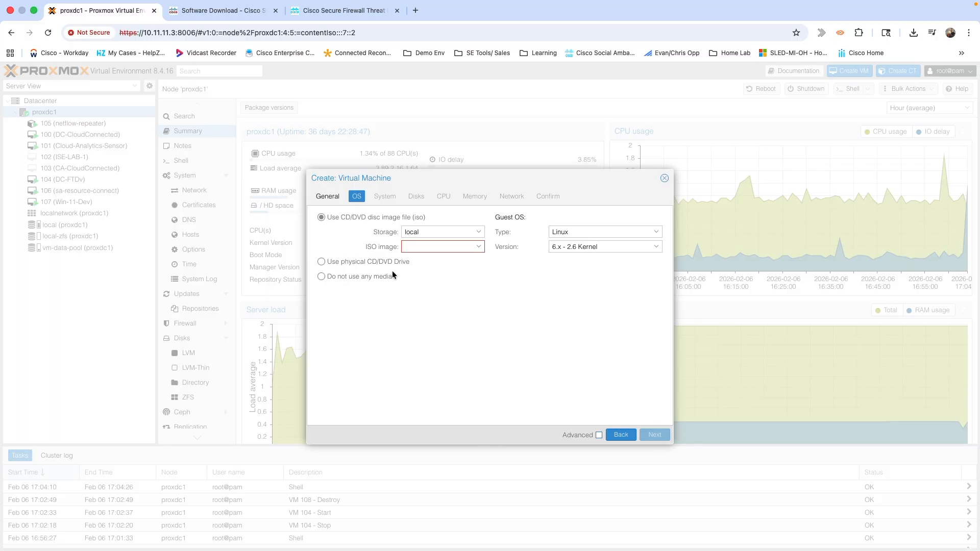
pyautogui.click(318, 276)
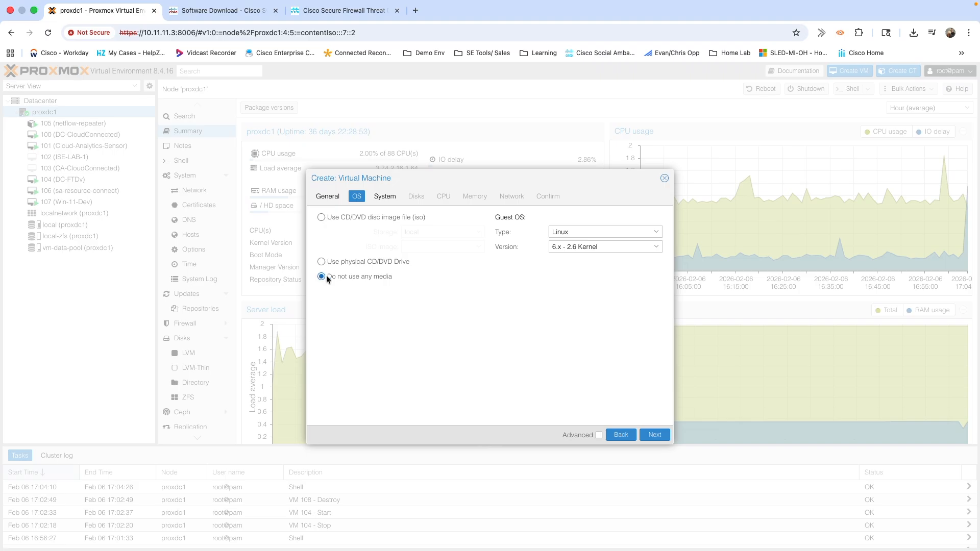
pyautogui.click(655, 435)
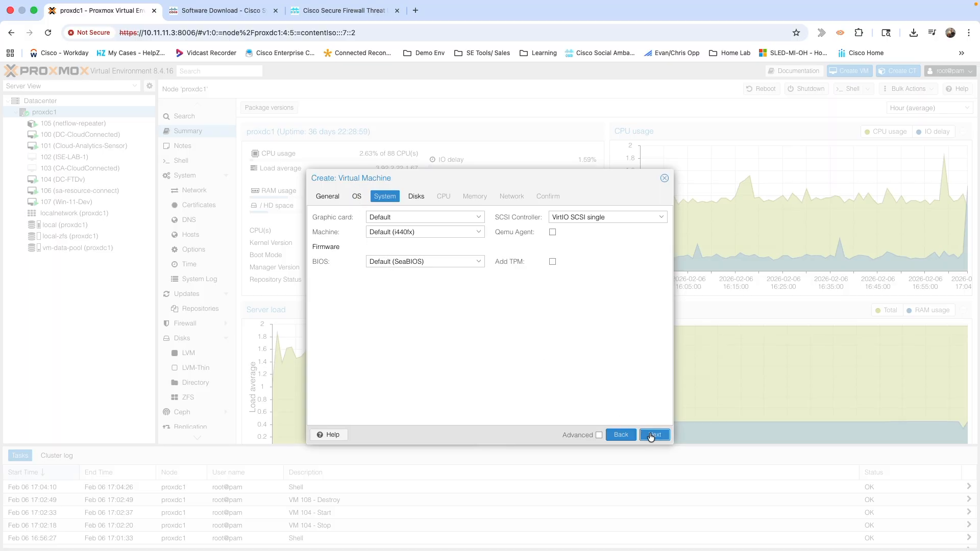
pyautogui.click(651, 435)
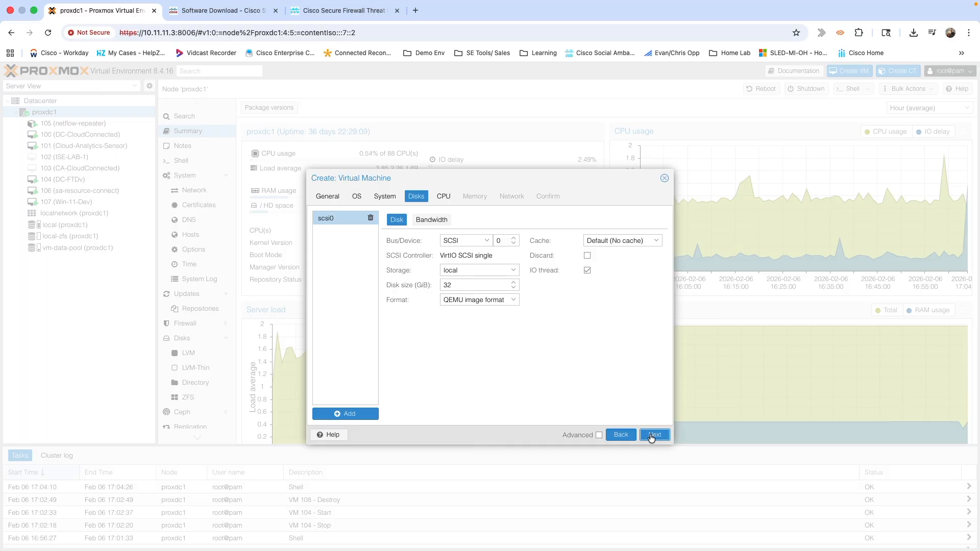
pyautogui.click(652, 436)
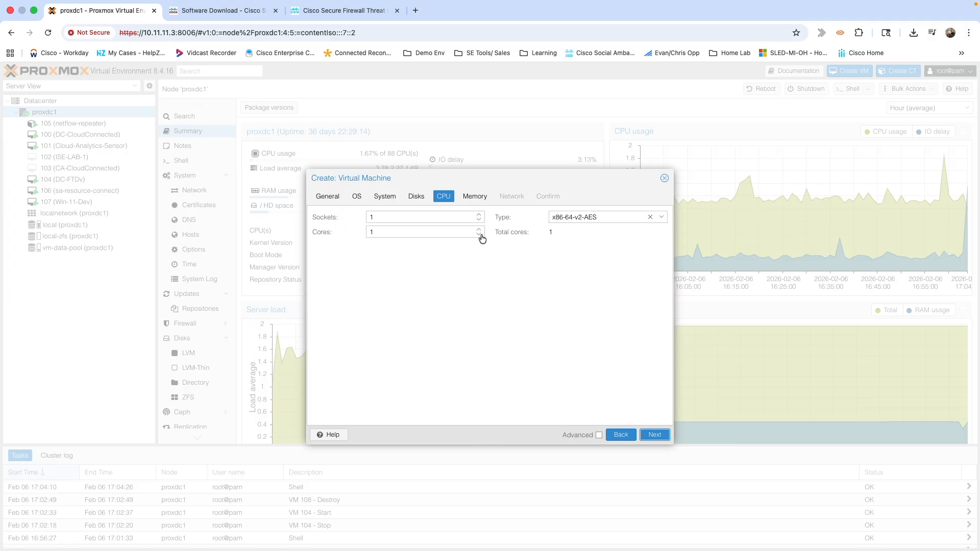
# Give the VM 2 CPU sockets, 4 cores and the host CPU type.
pyautogui.click(480, 215)
pyautogui.click(423, 233)
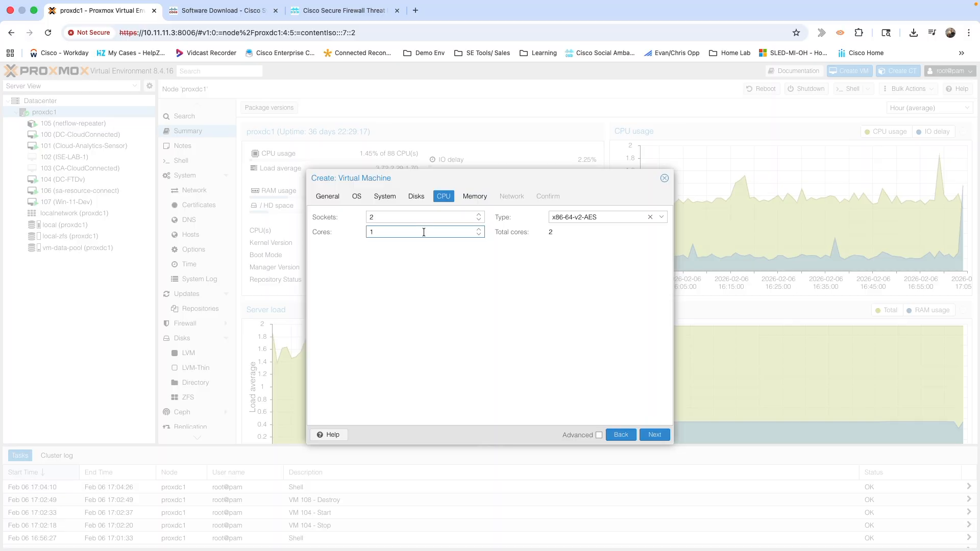
pyautogui.press('BackSpace')
pyautogui.write('4')
pyautogui.click(458, 311)
pyautogui.click(663, 219)
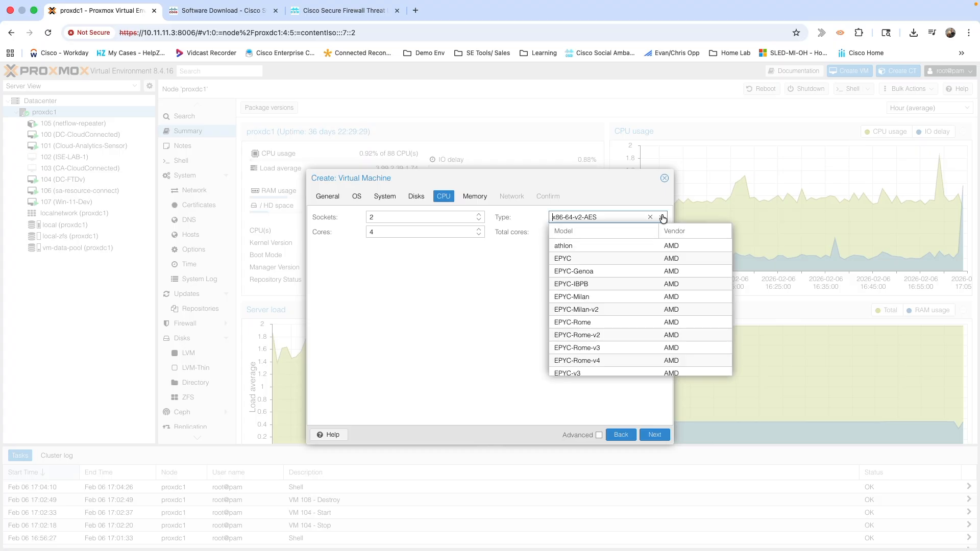
pyautogui.scroll(-10, 619, 275)
pyautogui.scroll(-5, 618, 275)
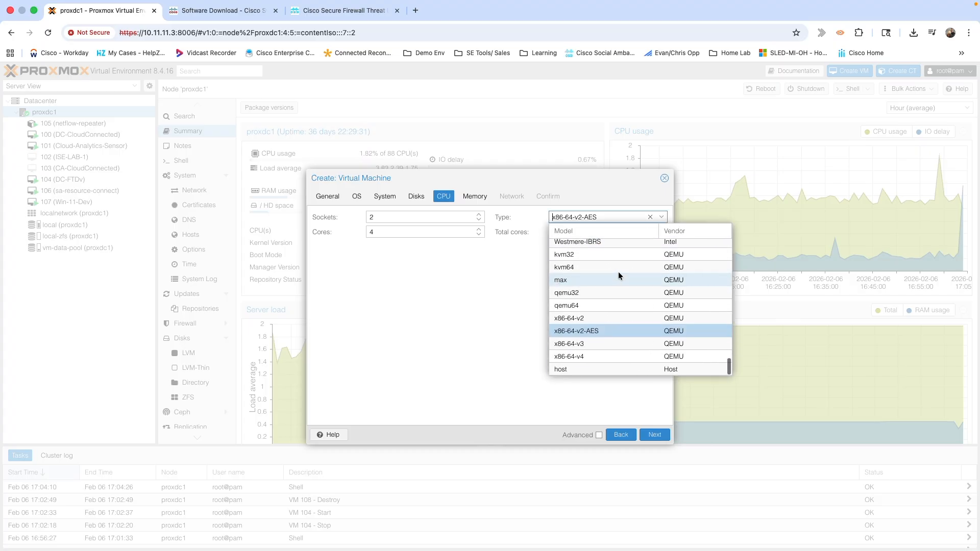
pyautogui.click(558, 369)
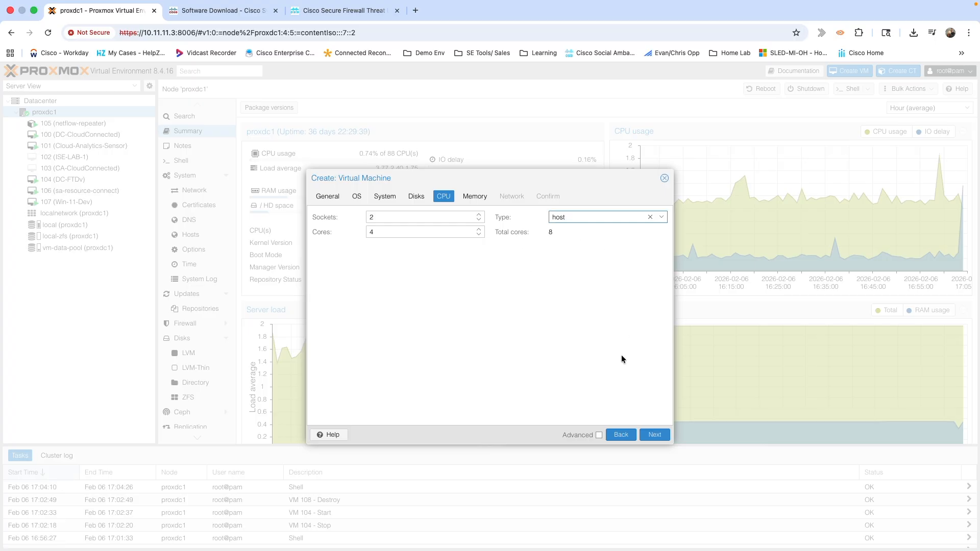
pyautogui.click(654, 435)
# Set the VM's memory to 20480 MiB.
pyautogui.click(439, 216)
pyautogui.write('0480')
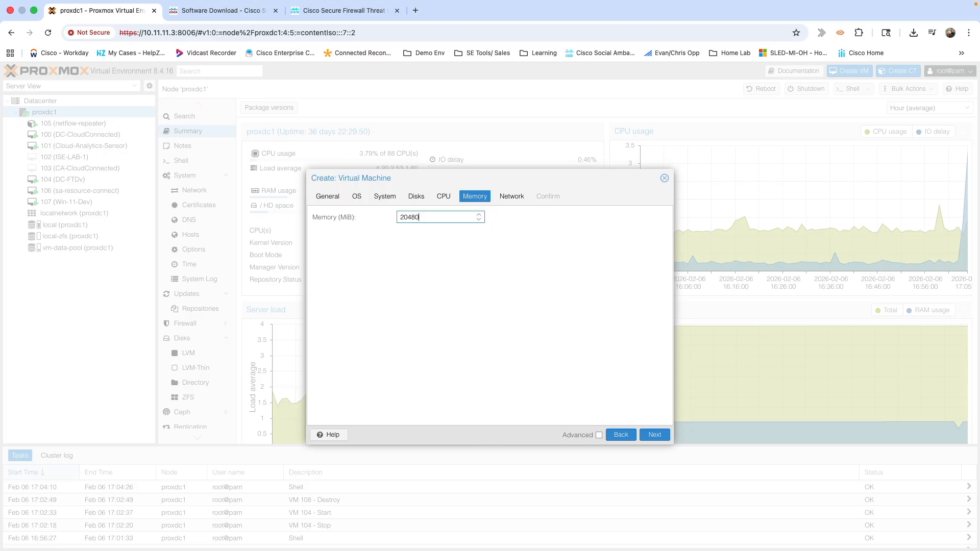
pyautogui.click(650, 436)
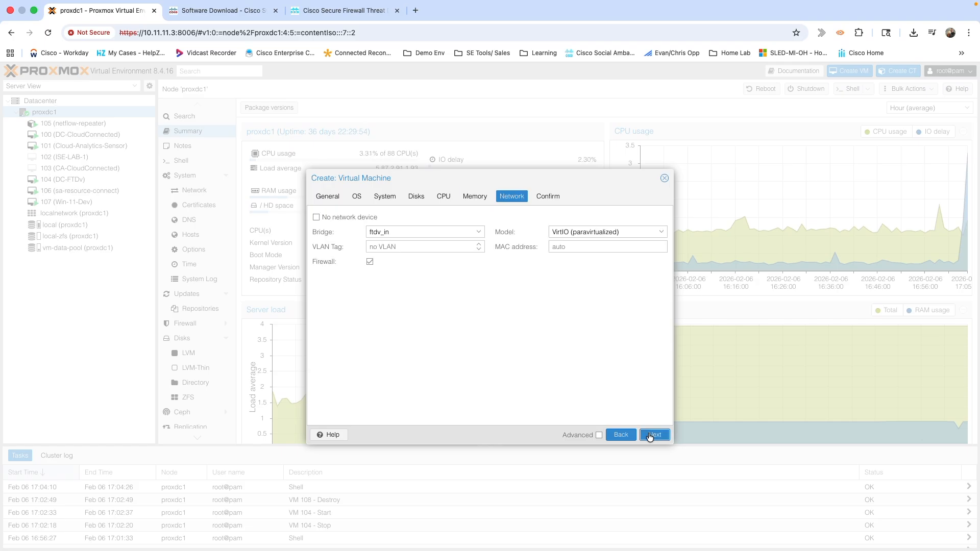
# Attach the network card to bridge vmbr0, then bring up the Cisco FTDv KVM guide.
pyautogui.click(479, 233)
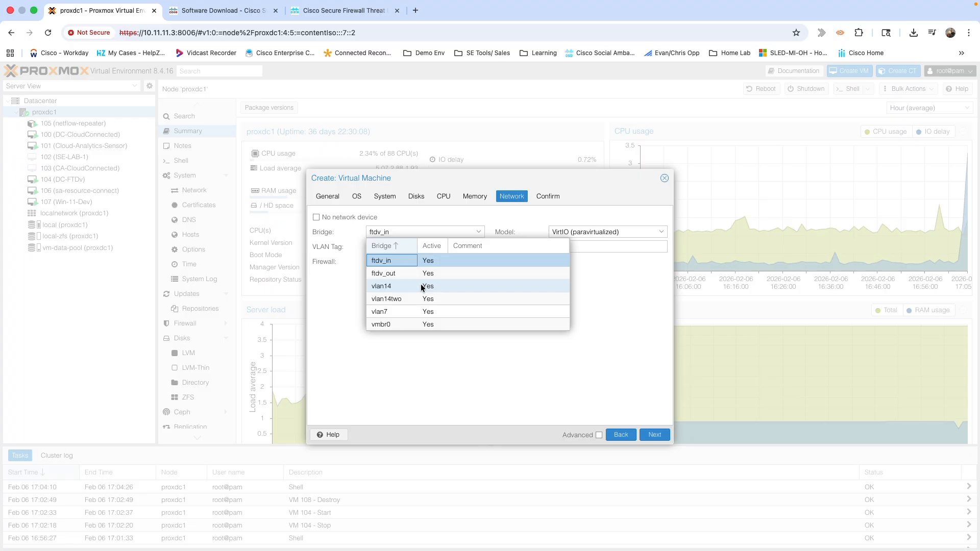
pyautogui.click(395, 323)
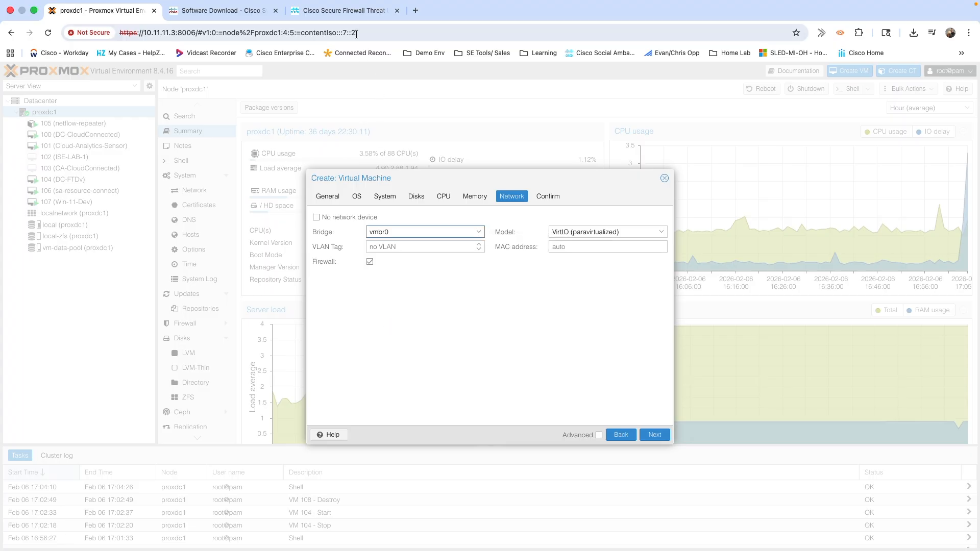
pyautogui.click(355, 11)
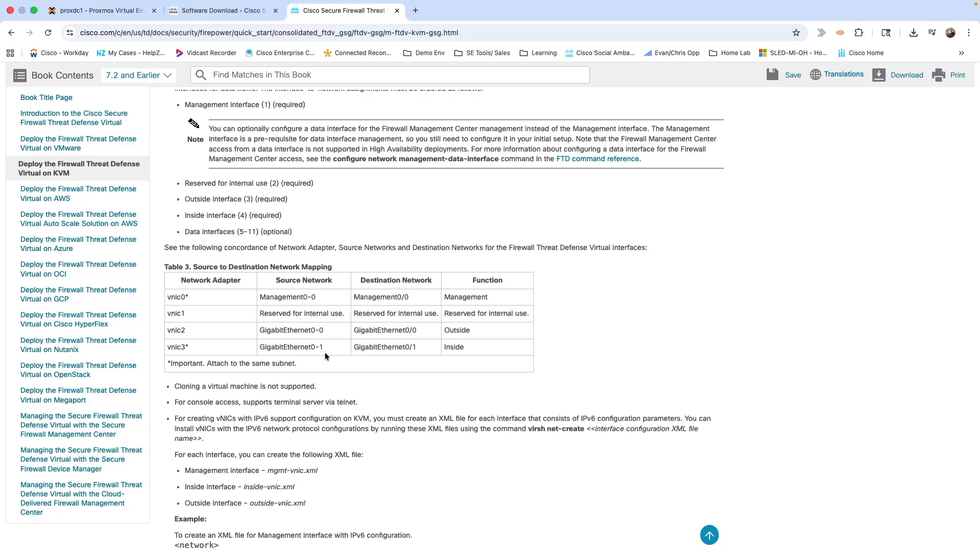
# Review the FTDv 10.0.0 download files, then return to the Proxmox wizard and advance to Confirm.
pyautogui.click(231, 13)
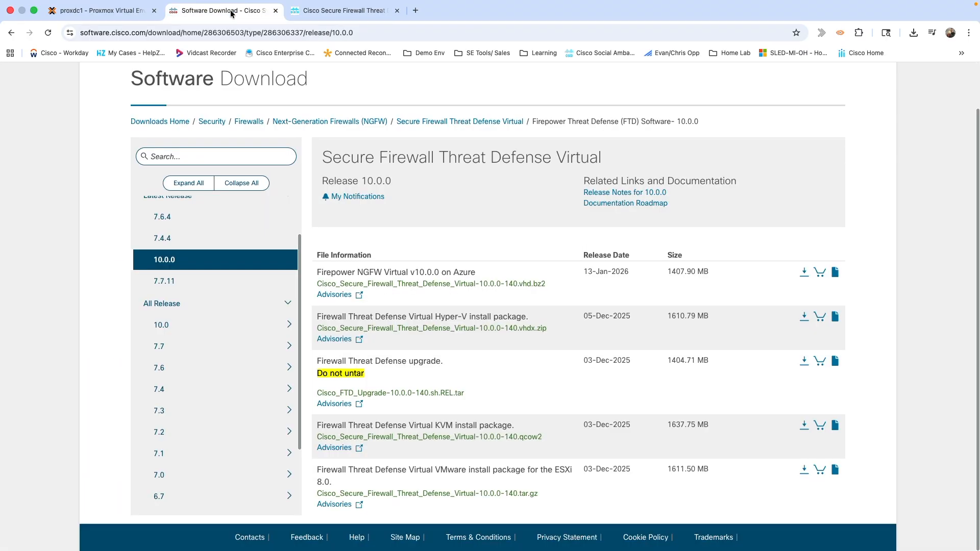
pyautogui.click(115, 5)
pyautogui.click(81, 23)
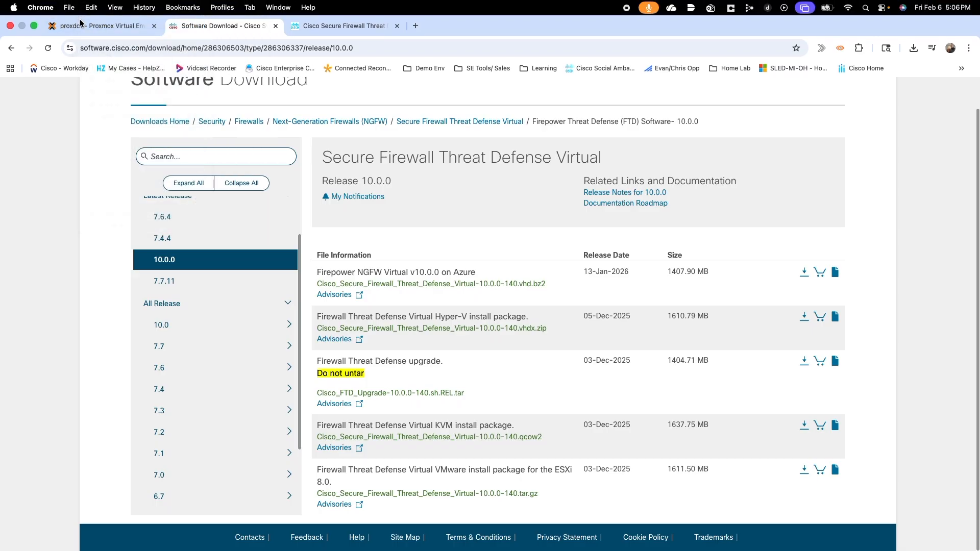
pyautogui.click(81, 24)
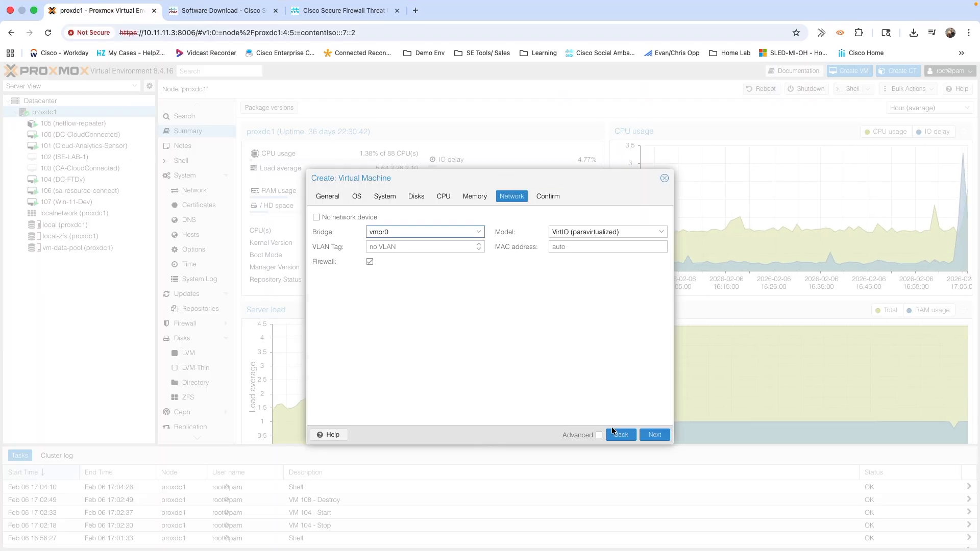
pyautogui.click(656, 435)
# Finish creating VM 108 and bring up its Hardware list with the Add menu.
pyautogui.click(651, 436)
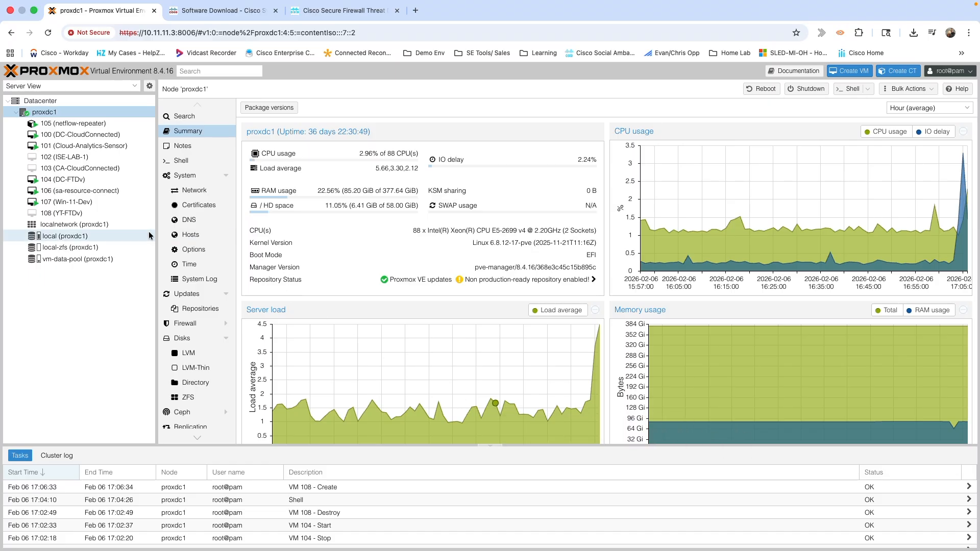
pyautogui.click(76, 213)
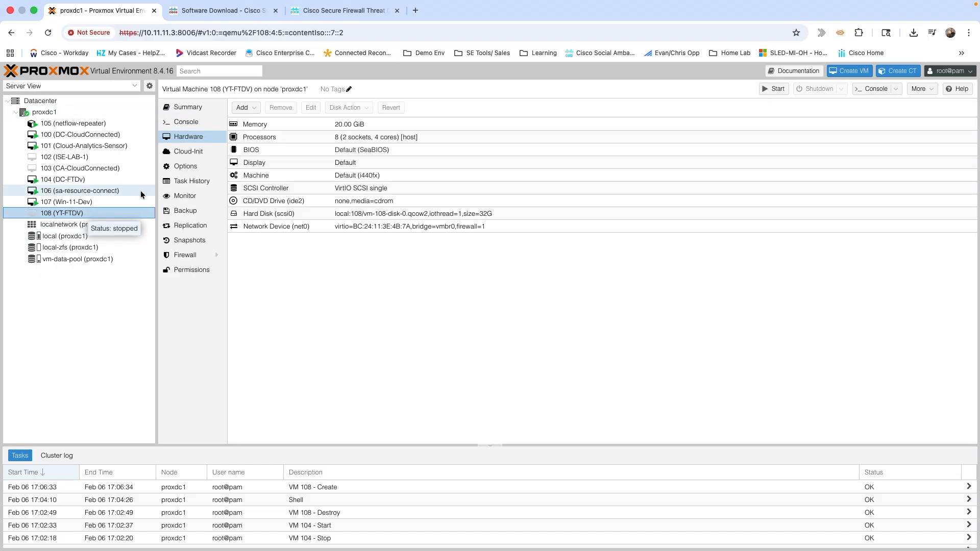
pyautogui.click(251, 108)
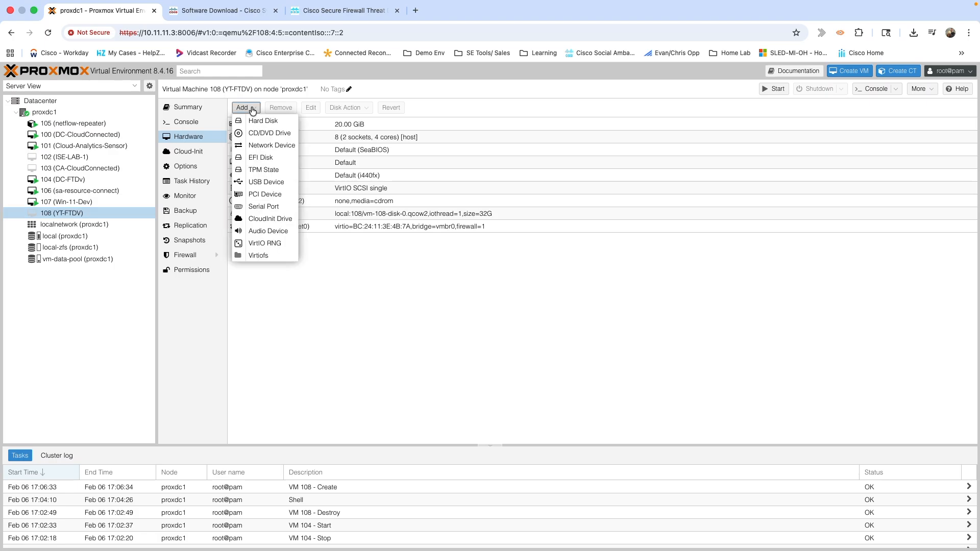
# Add a network device on bridge vmbr0 to VM 108.
pyautogui.click(256, 145)
pyautogui.click(443, 291)
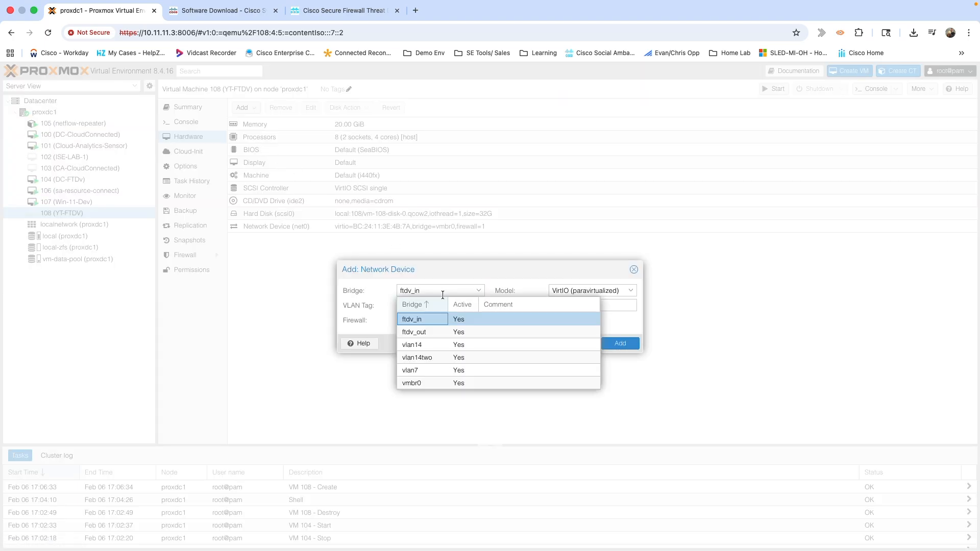
pyautogui.click(425, 383)
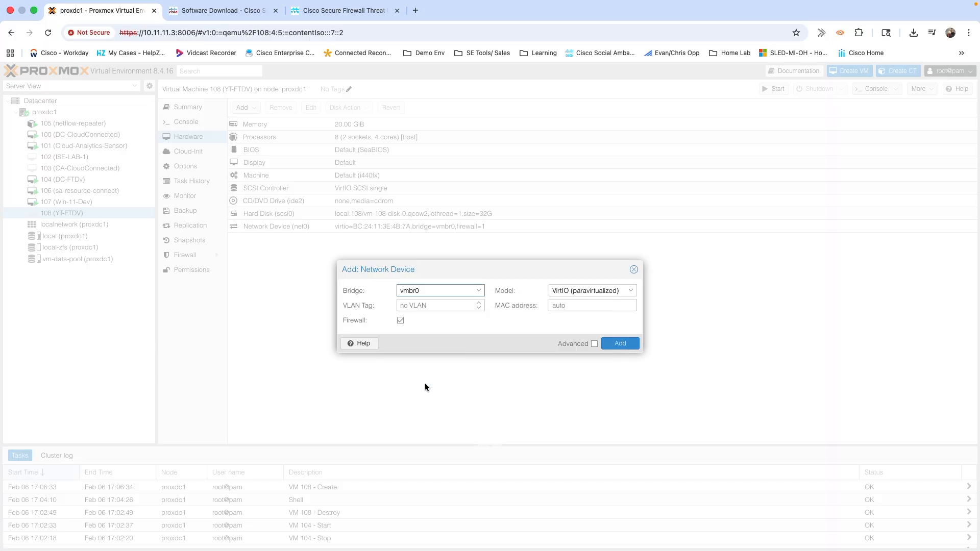
pyautogui.click(621, 343)
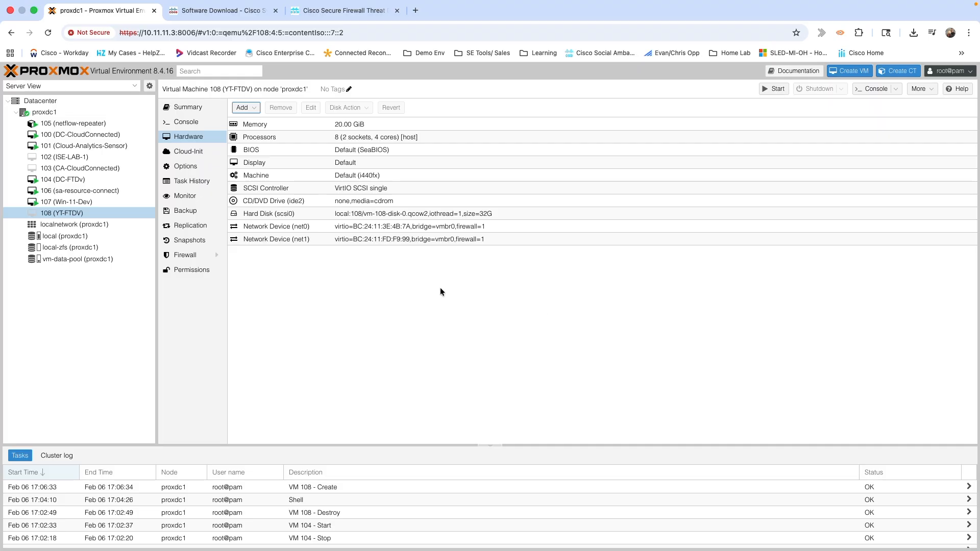
# Add a second network device on bridge ftdv_out.
pyautogui.click(255, 111)
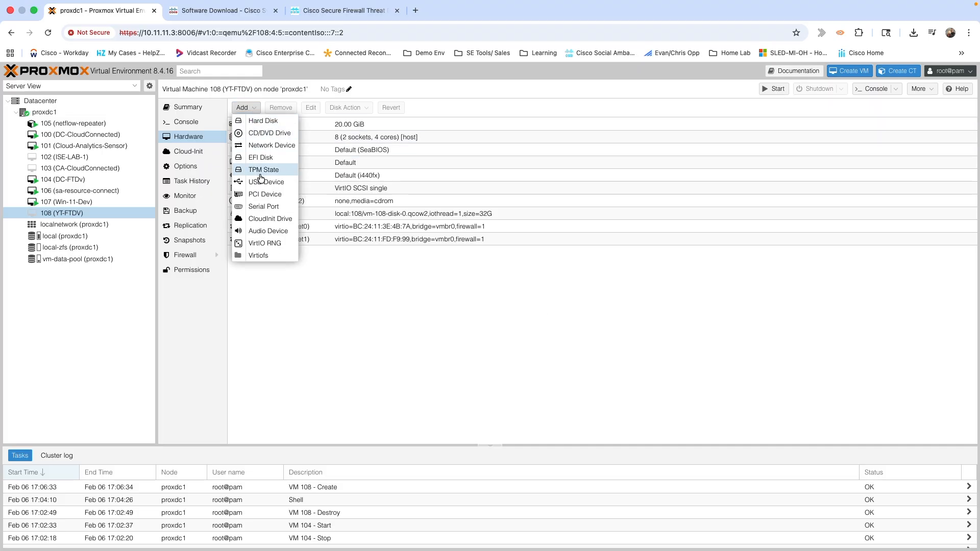
pyautogui.click(265, 146)
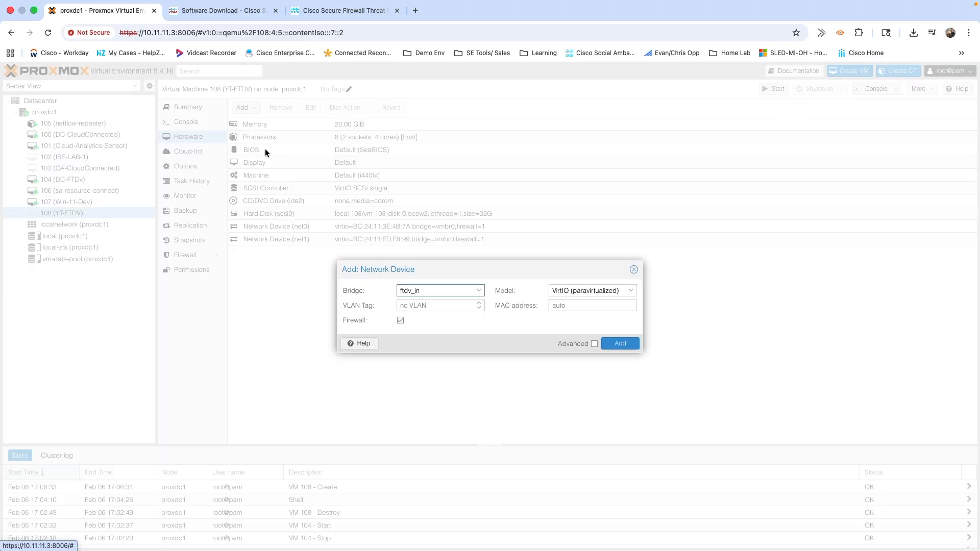
pyautogui.click(446, 290)
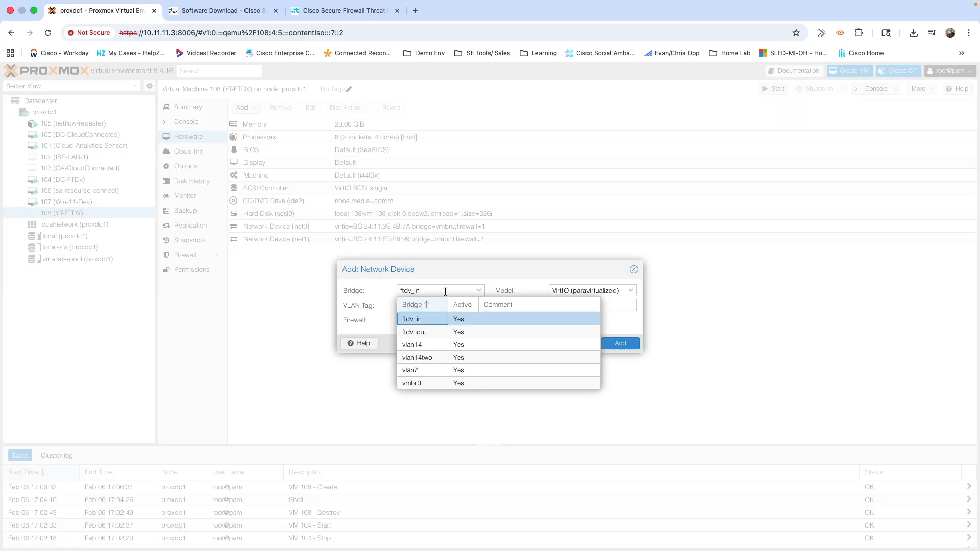
pyautogui.click(408, 333)
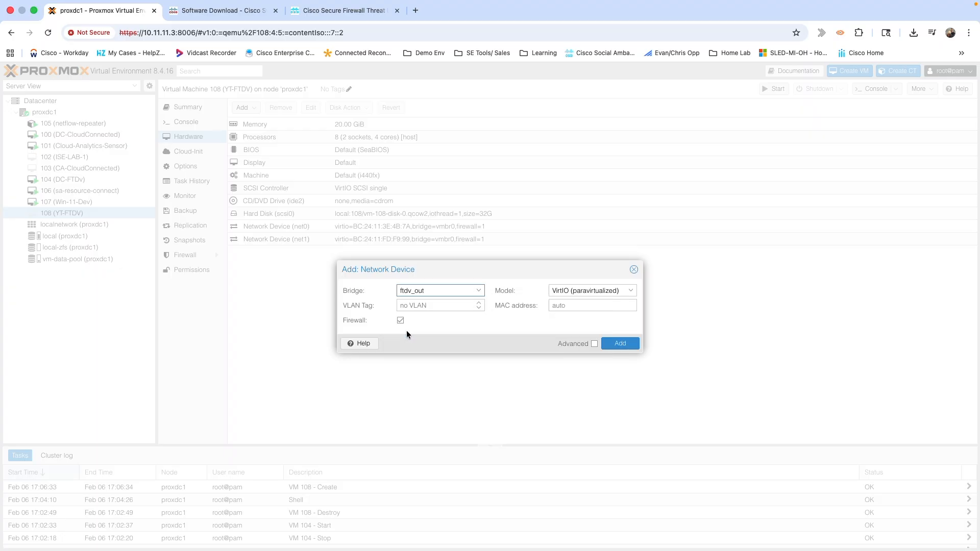
pyautogui.click(621, 344)
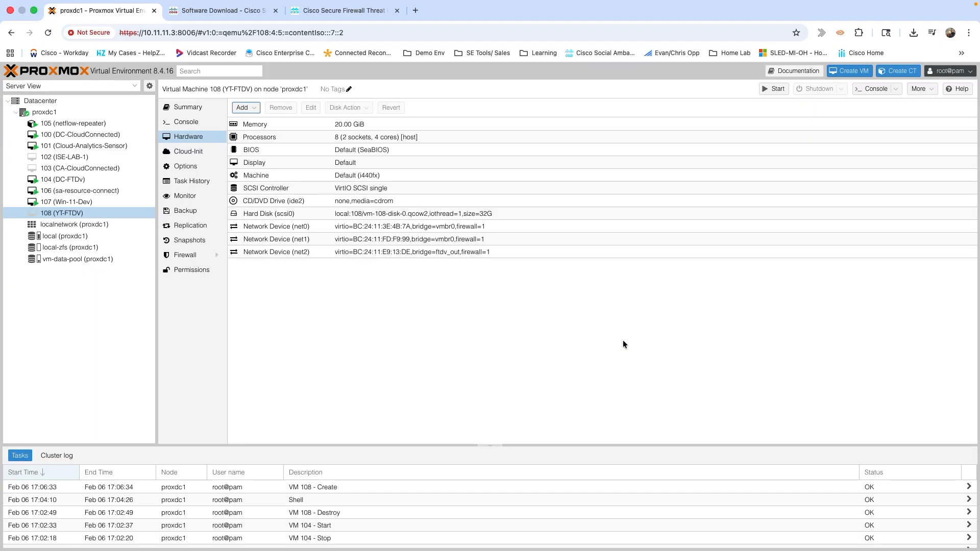
# Add a third network device on bridge ftdv_in.
pyautogui.click(256, 108)
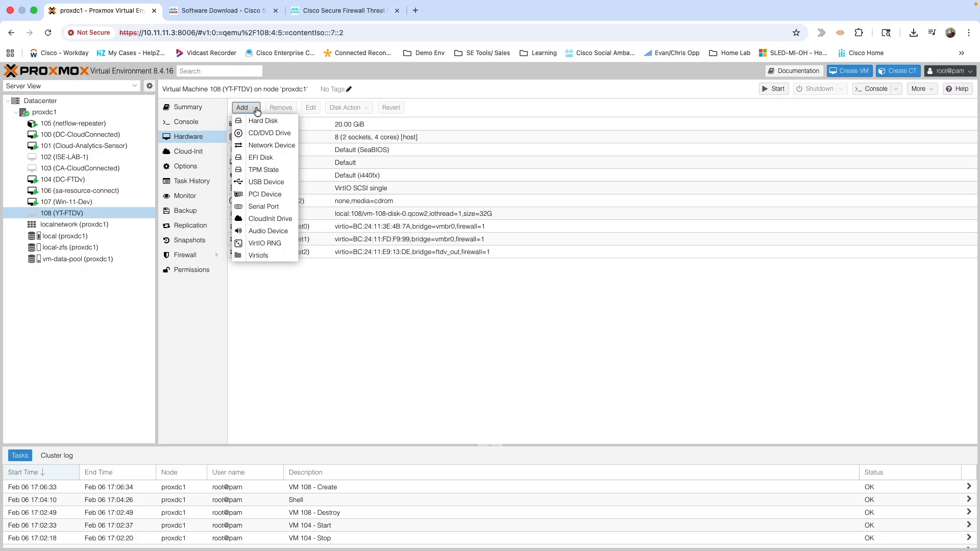
pyautogui.click(257, 145)
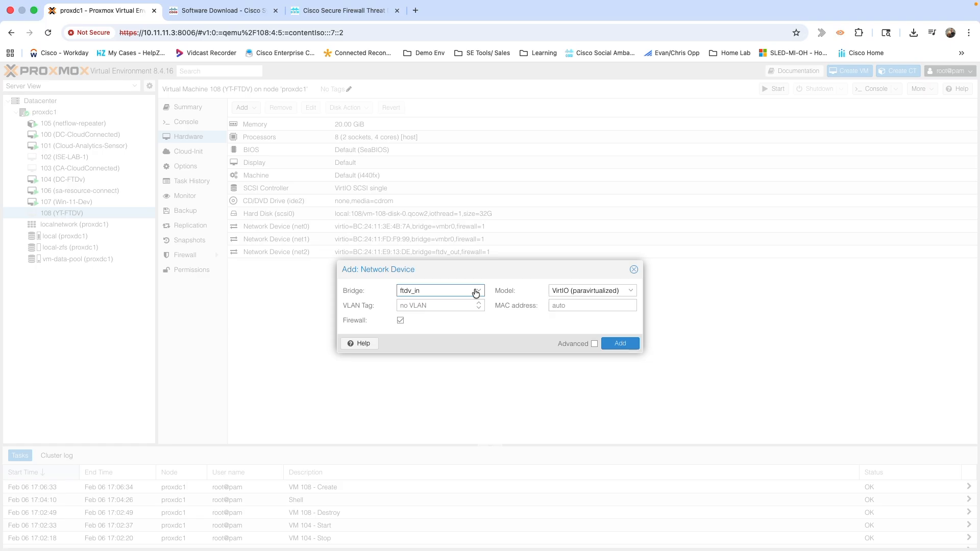
pyautogui.click(619, 345)
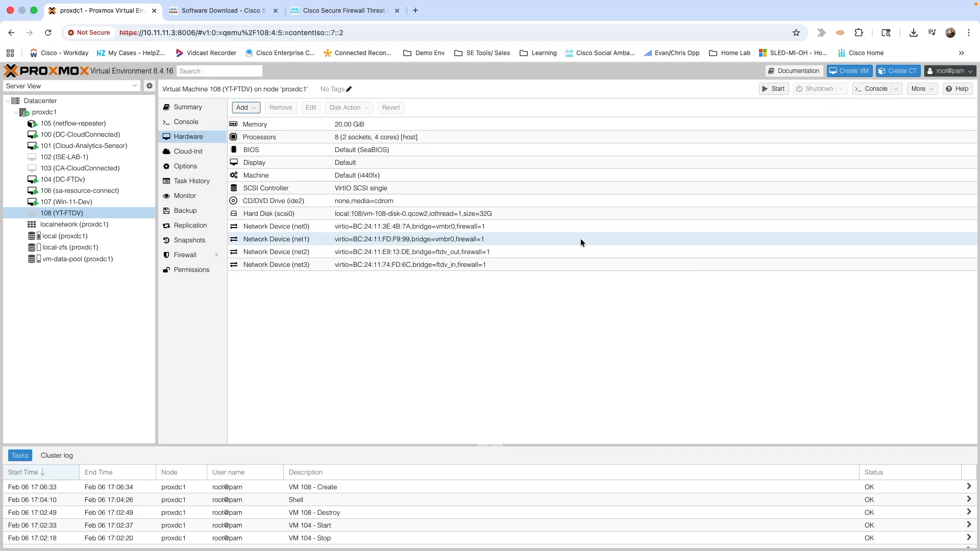
pyautogui.click(44, 112)
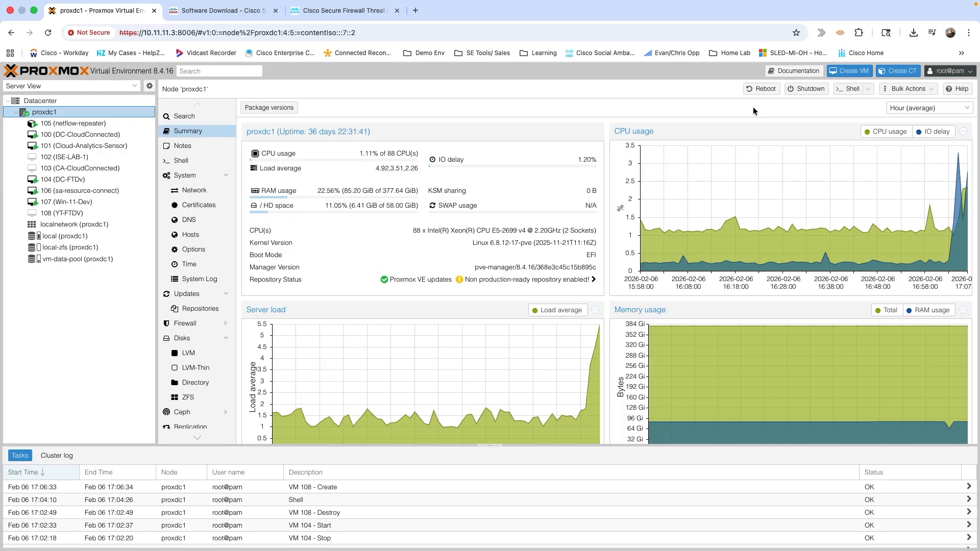
# In the proxdc1 shell, go to /var/lib/vz/template/qcow and list its qcow2 images.
pyautogui.click(849, 89)
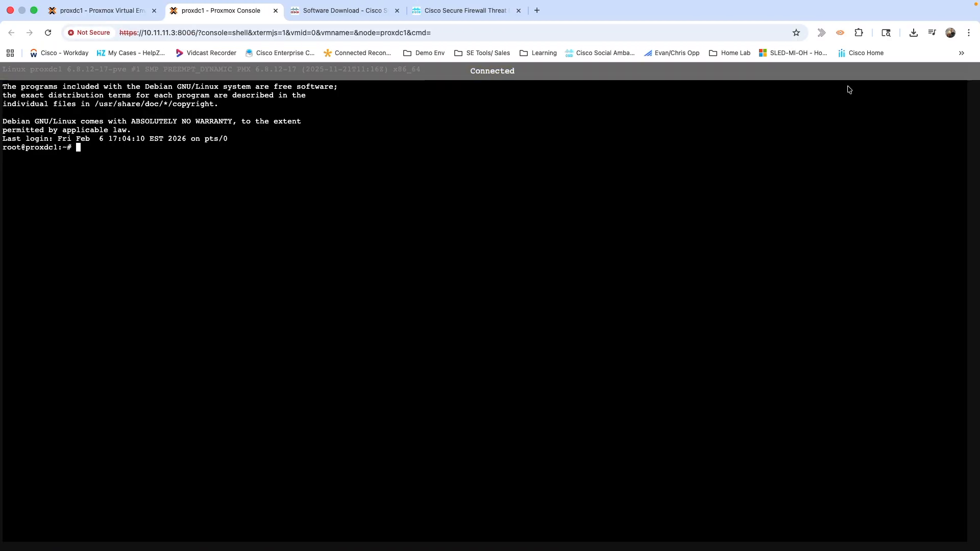
pyautogui.hotkey('ctrl', 'l')
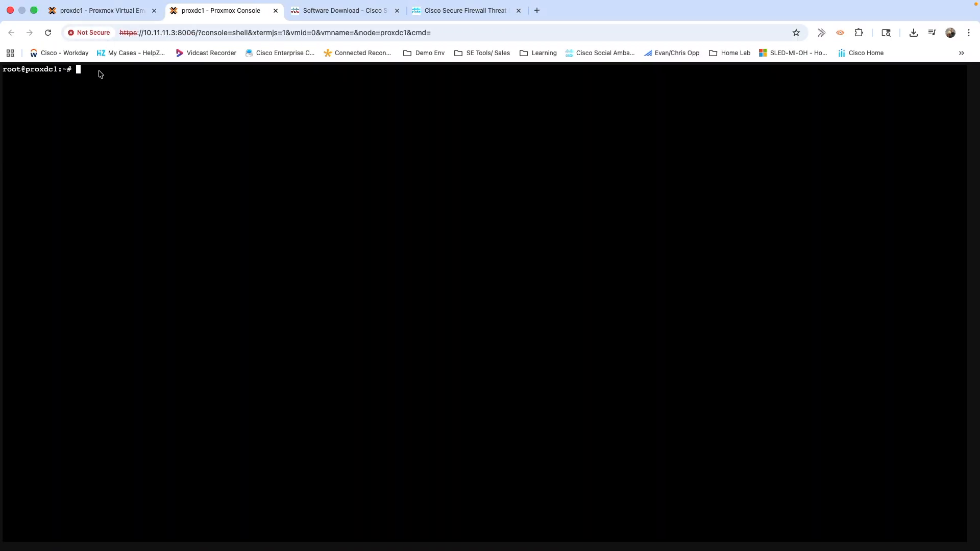
pyautogui.press('Up')
pyautogui.press('Up')
pyautogui.press('Up')
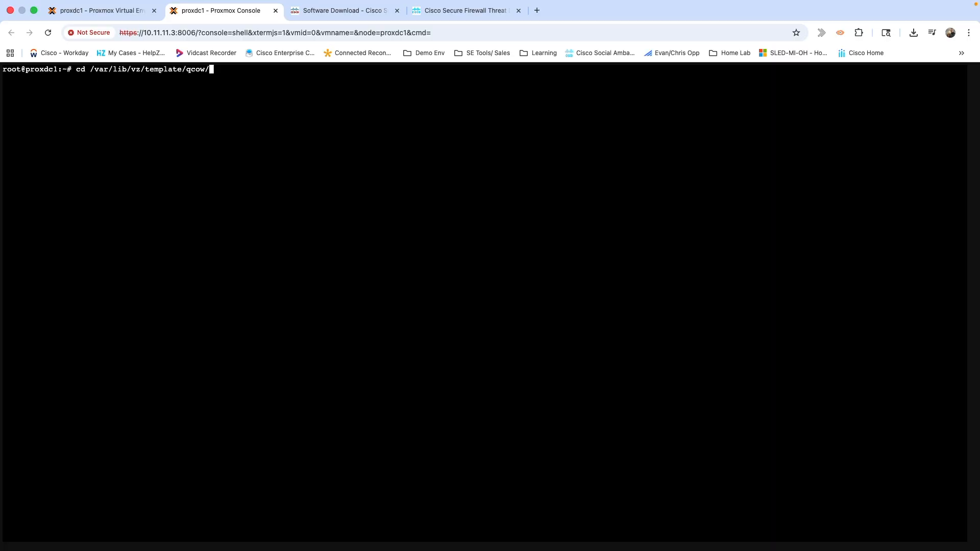
pyautogui.press('Return')
pyautogui.write('ls')
pyautogui.press('Return')
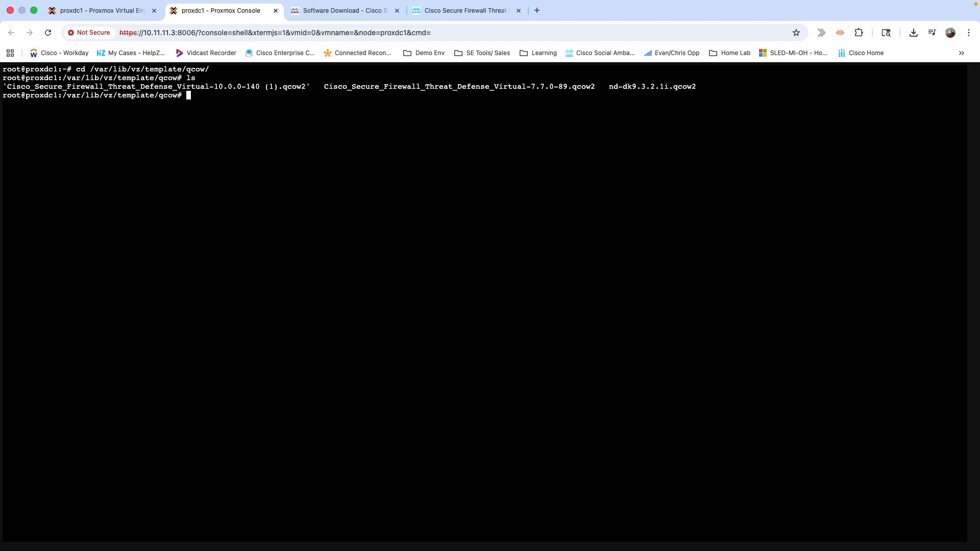
# Run qm importdisk 108 with the FTDv qcow2 image into vm-data-pool.
pyautogui.press('Up')
pyautogui.press('Up')
pyautogui.press('Up')
pyautogui.press('Up')
pyautogui.press('Up')
pyautogui.press('Up')
pyautogui.press('Up')
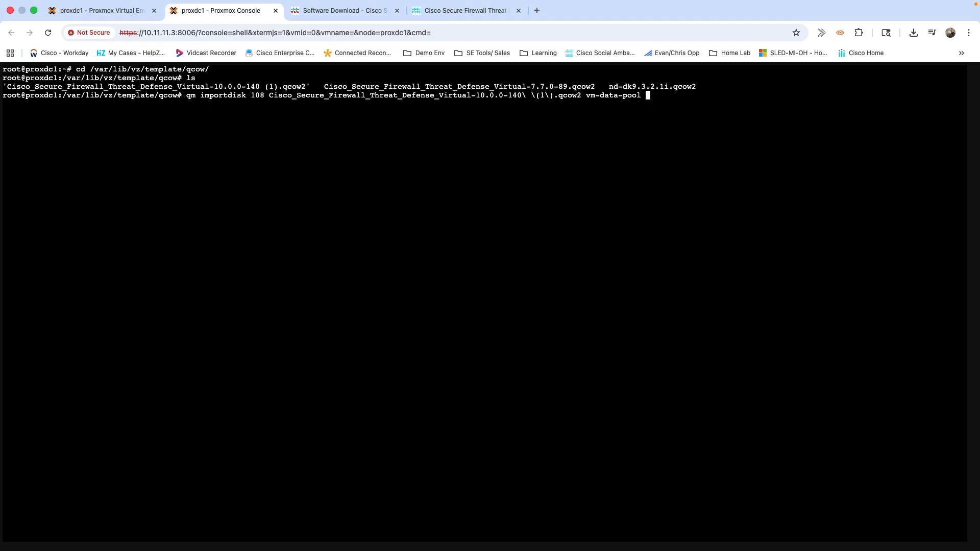
pyautogui.press('Return')
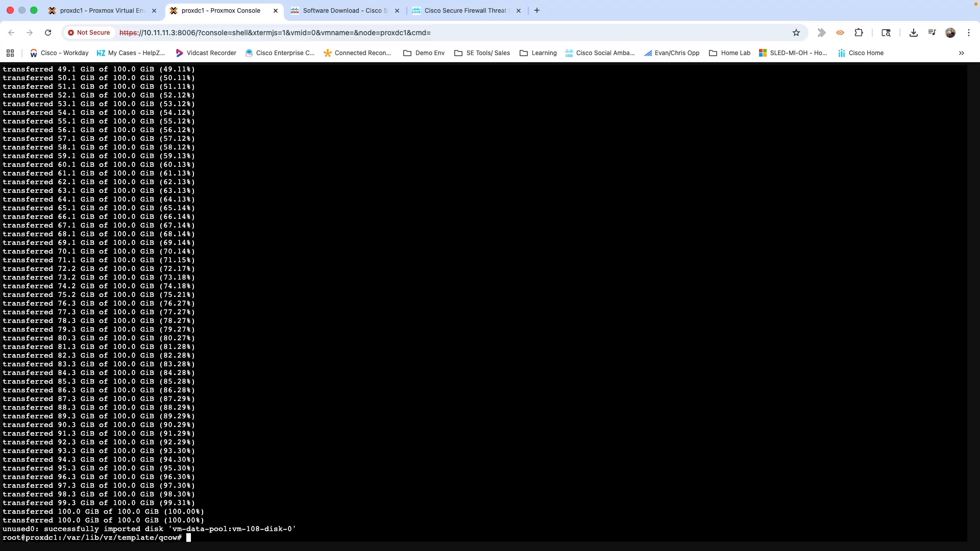
pyautogui.press('Return')
pyautogui.press('Return')
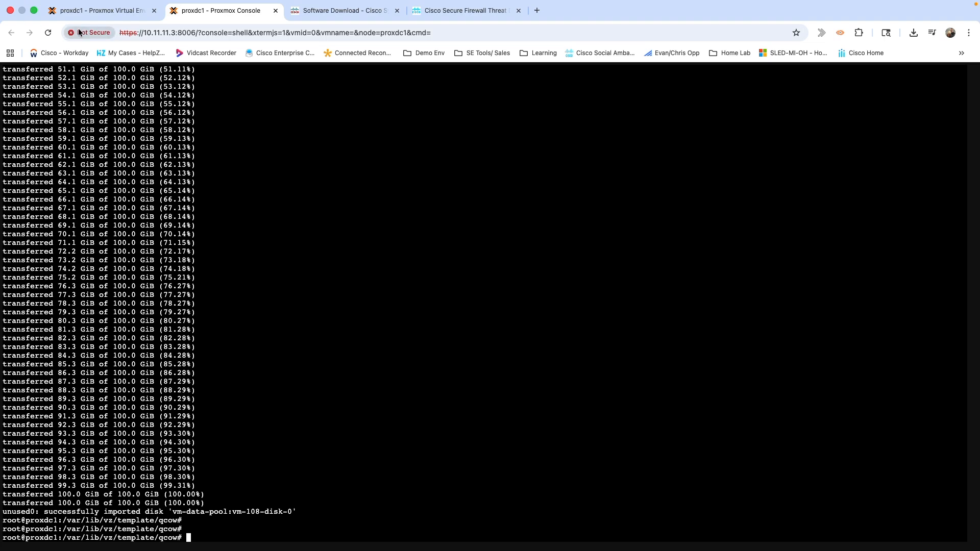
# Attach VM 108's unused 100G vm-data-pool disk as scsi1.
pyautogui.click(96, 12)
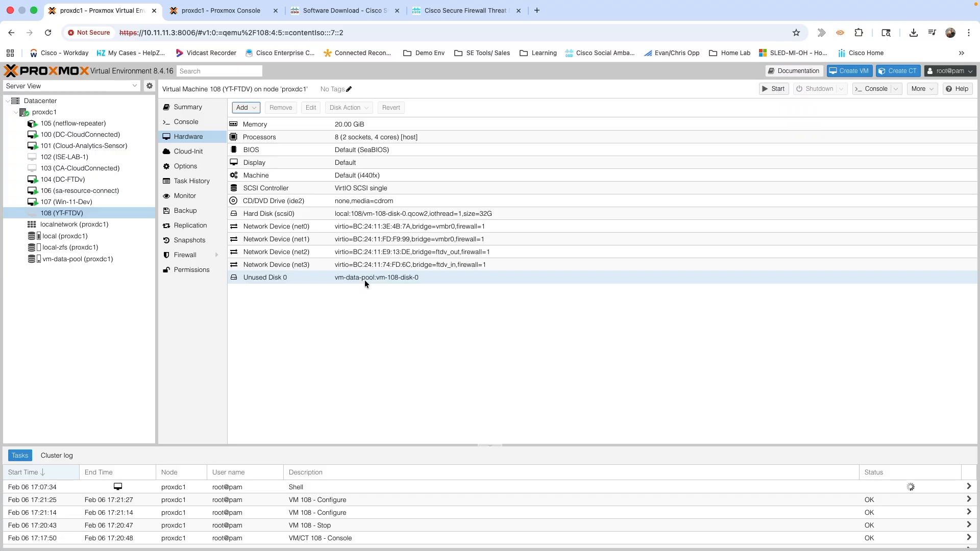
pyautogui.doubleClick(265, 277)
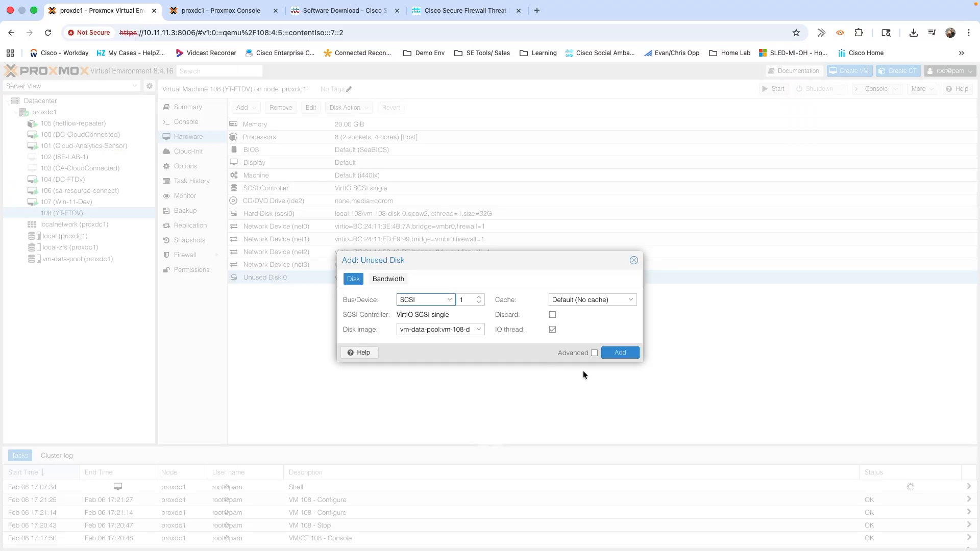
pyautogui.click(616, 356)
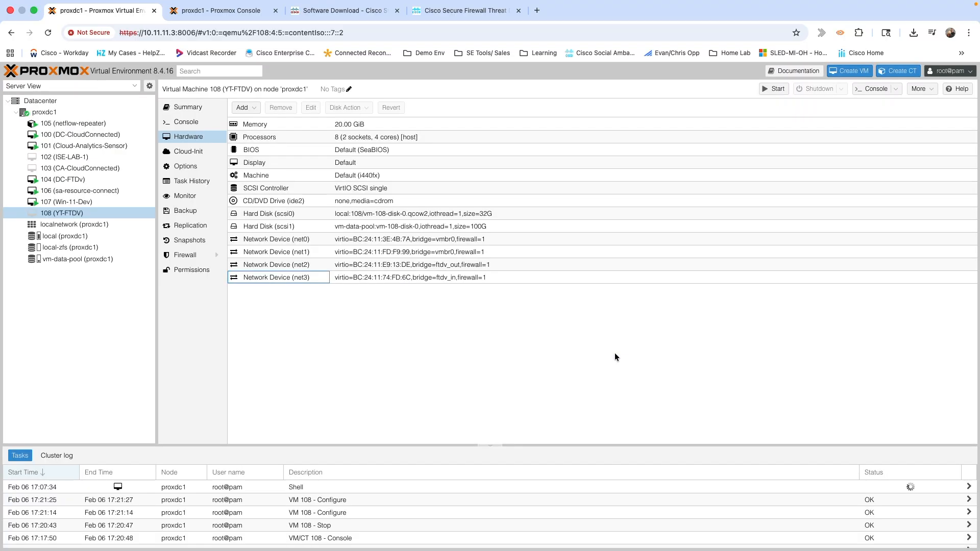
# Detach the original 32G hard disk and permanently delete it.
pyautogui.click(251, 213)
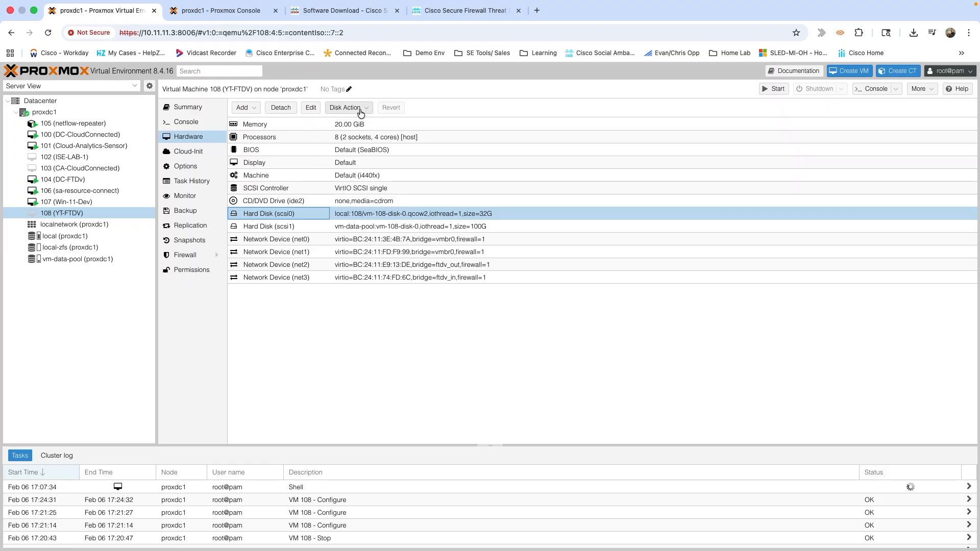
pyautogui.click(288, 108)
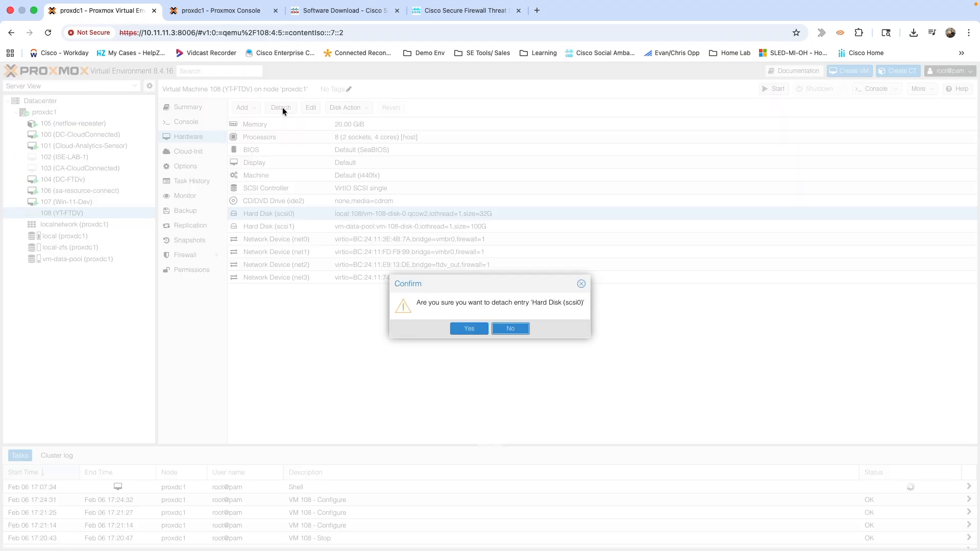
pyautogui.click(465, 328)
pyautogui.click(298, 277)
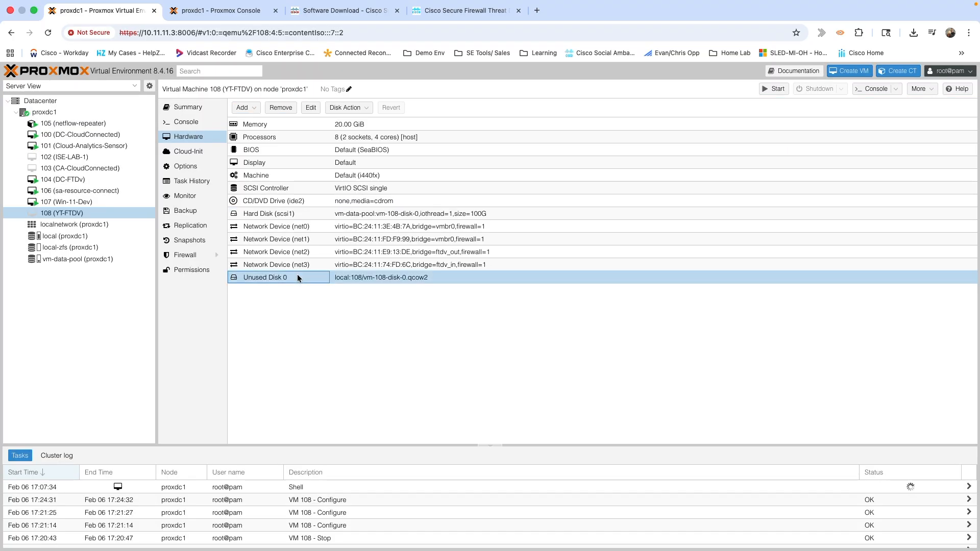
pyautogui.click(286, 109)
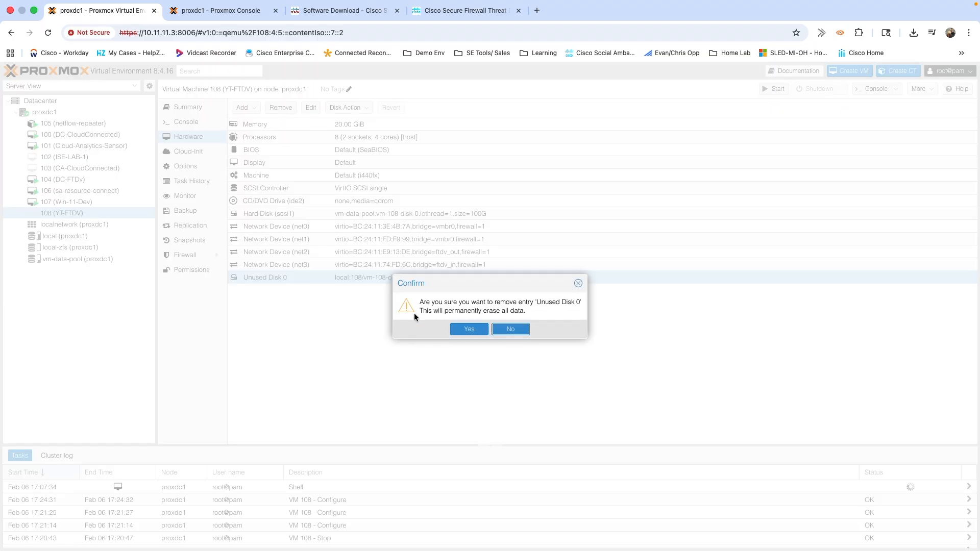
pyautogui.click(461, 328)
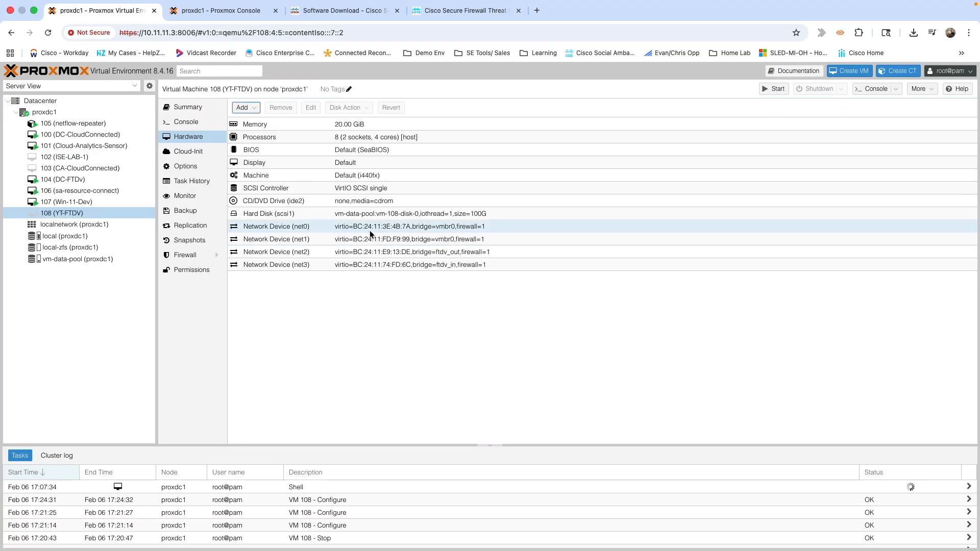
# Enable scsi1 in VM 108's boot order and move it above ide2 and net0.
pyautogui.click(190, 171)
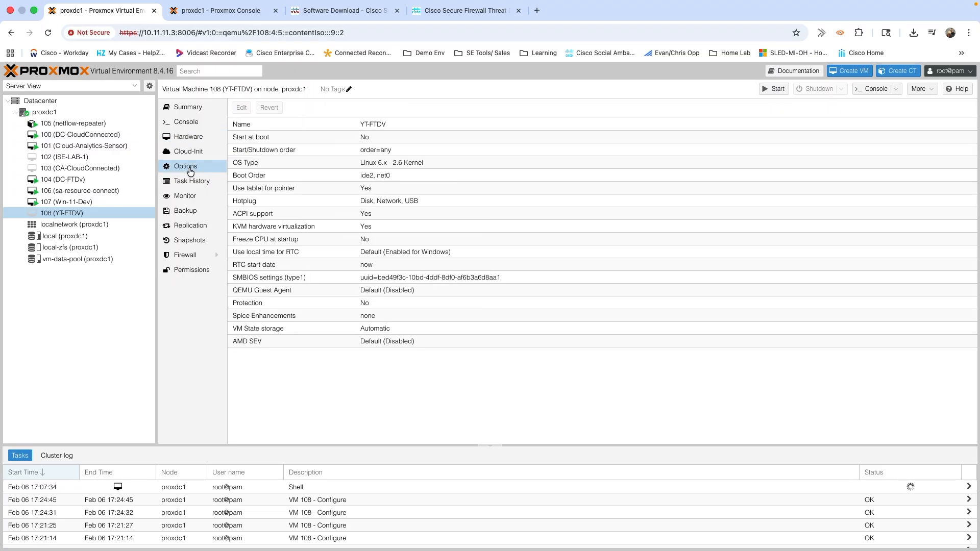
pyautogui.click(249, 176)
pyautogui.doubleClick(249, 175)
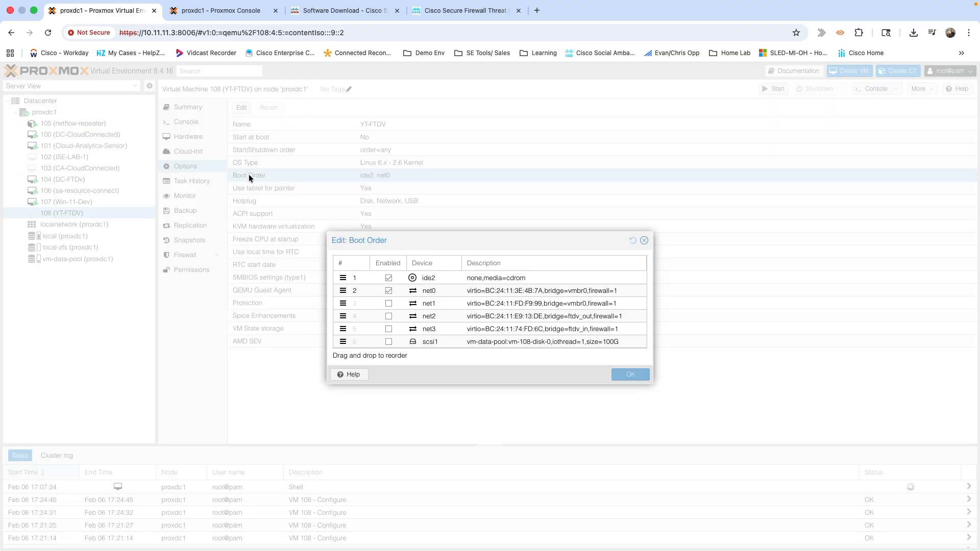
pyautogui.click(388, 342)
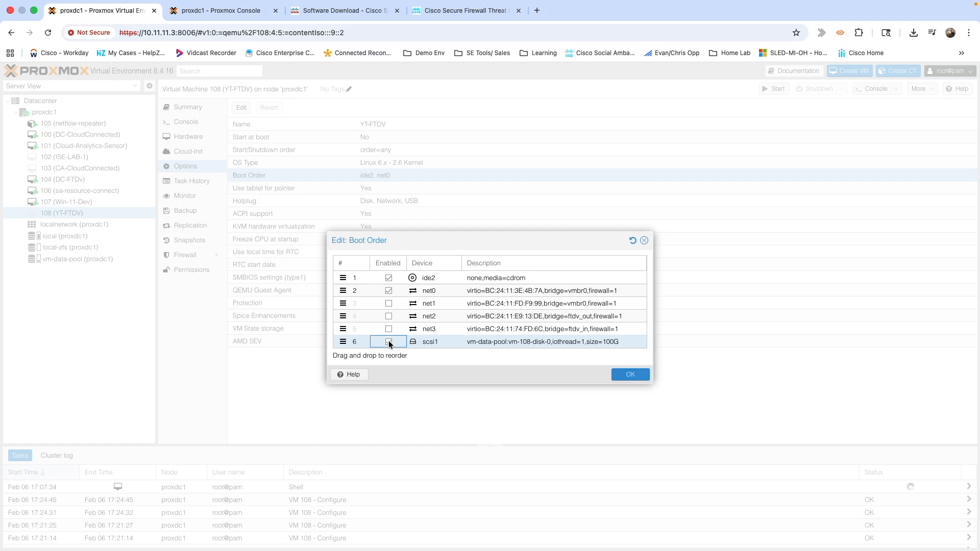
pyautogui.moveTo(343, 342); pyautogui.dragTo(345, 276)
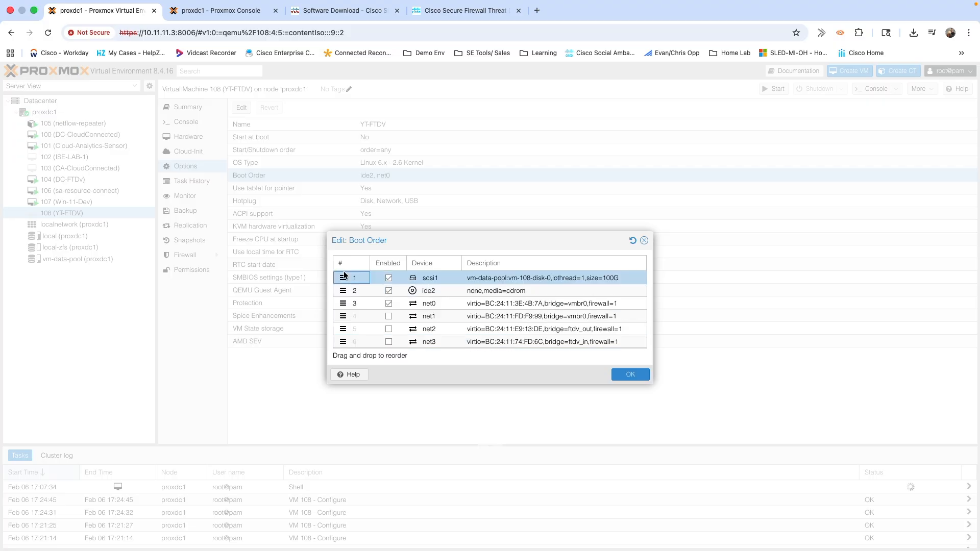
pyautogui.click(620, 376)
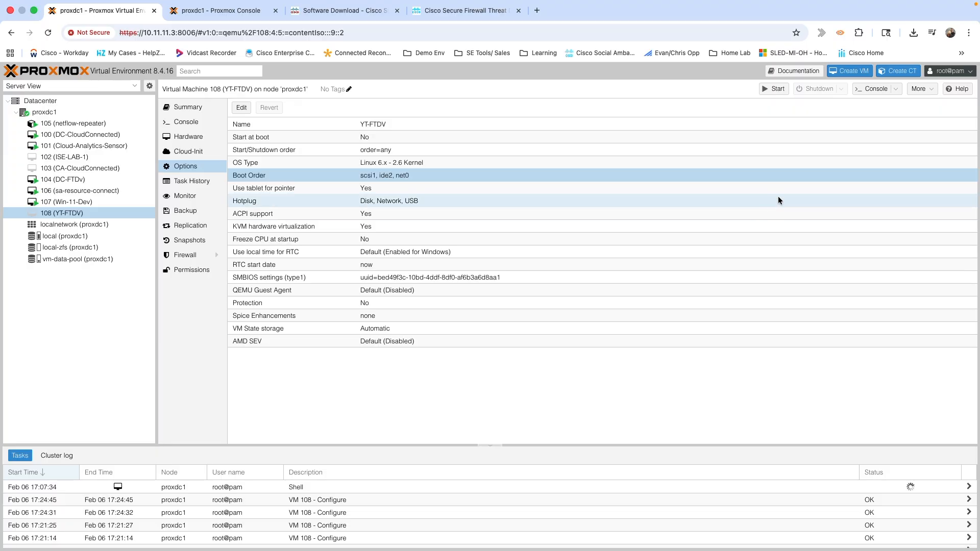
# Power on VM 108, boot it past GRUB in the console, and enter username admin.
pyautogui.click(774, 90)
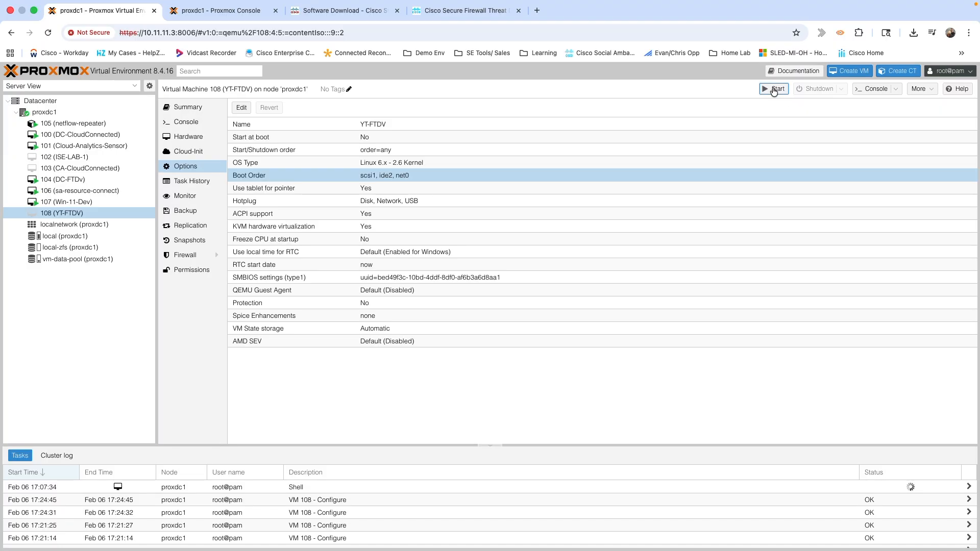
pyautogui.click(180, 122)
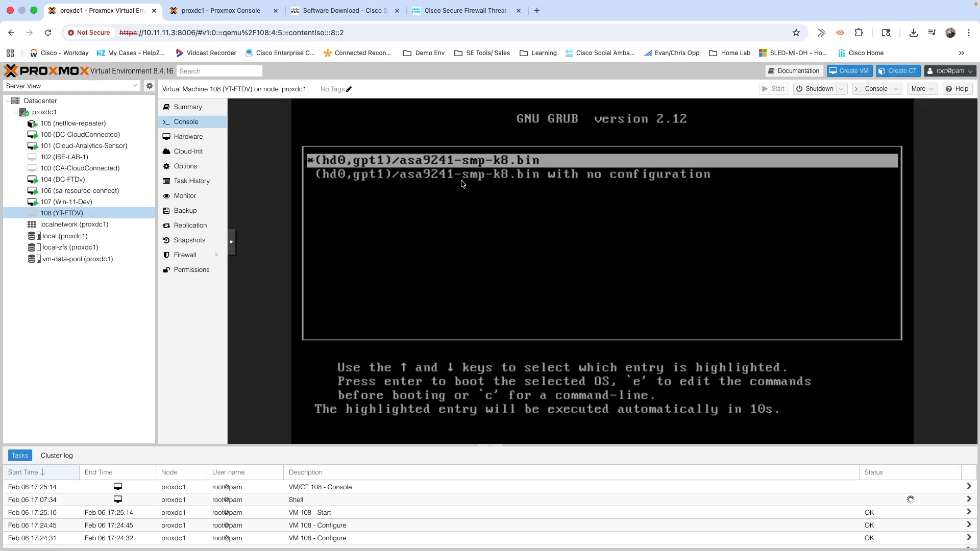
pyautogui.press('Return')
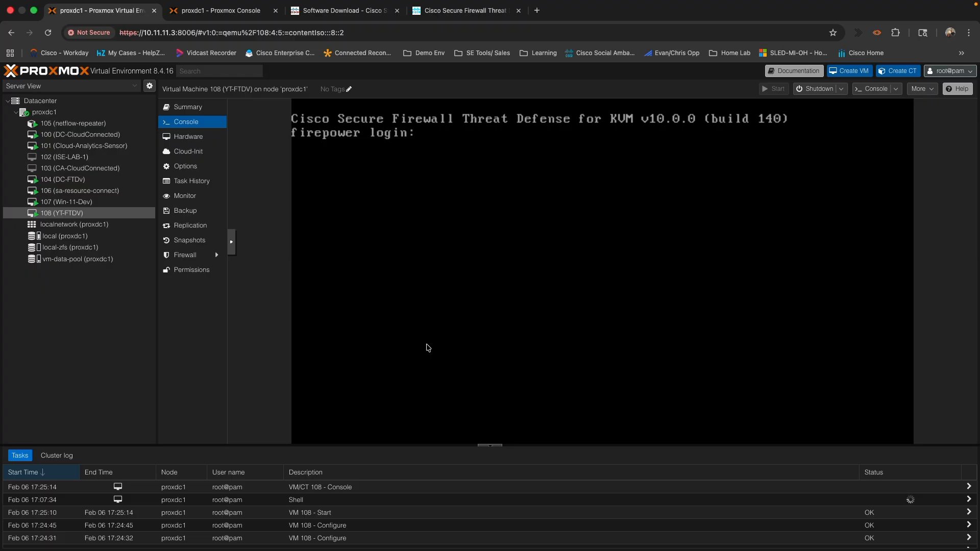
pyautogui.write('admin')
pyautogui.press('Return')
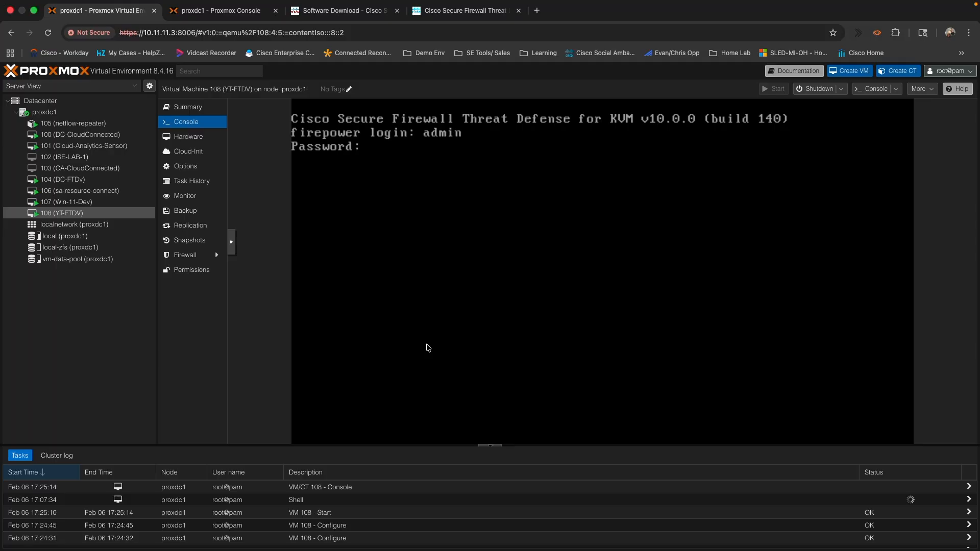
# Submit the login password, view the FTDv EULA and accept it with YES.
pyautogui.press('Return')
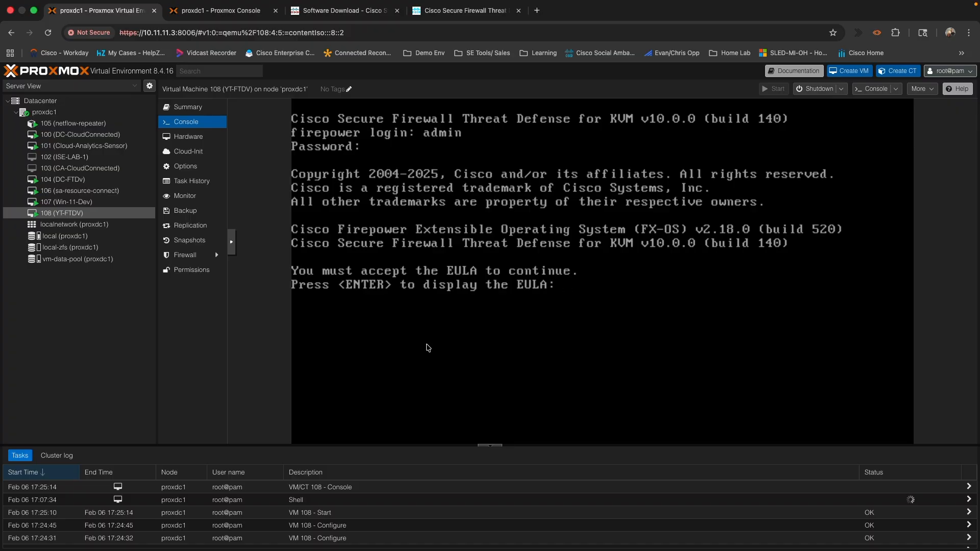
pyautogui.press('Return')
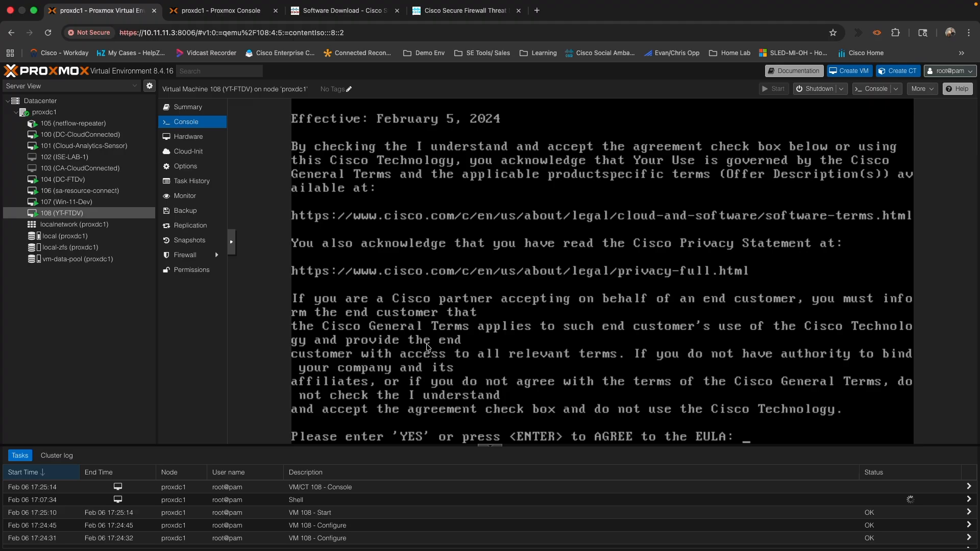
pyautogui.write('YES')
pyautogui.press('Return')
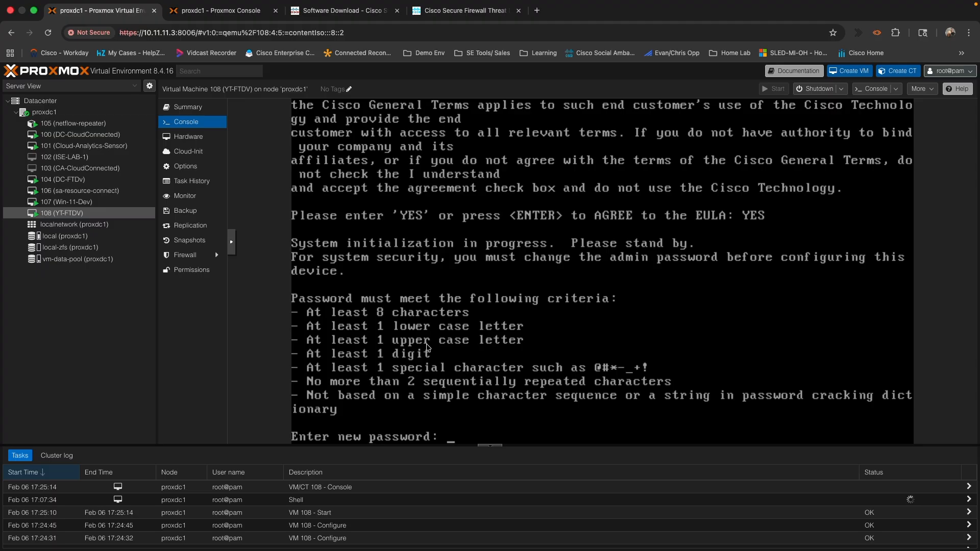
# Set and confirm a new admin password, then choose manual IPv4 only, declining IPv6.
pyautogui.press('Return')
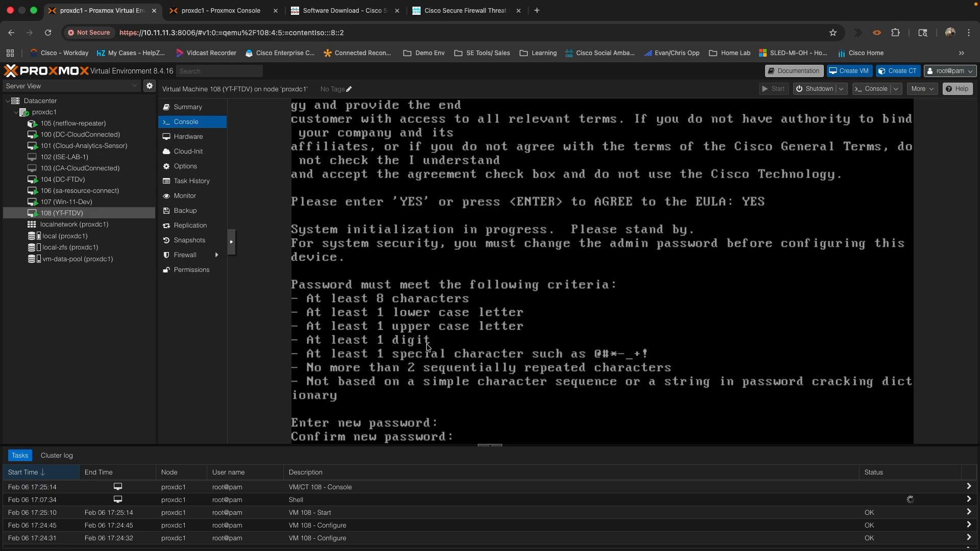
pyautogui.press('Return')
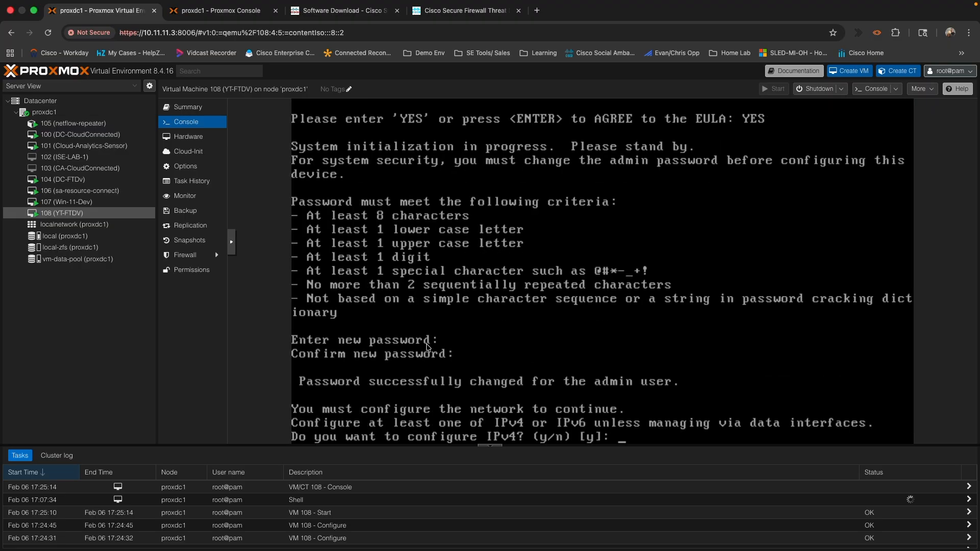
pyautogui.press('Return')
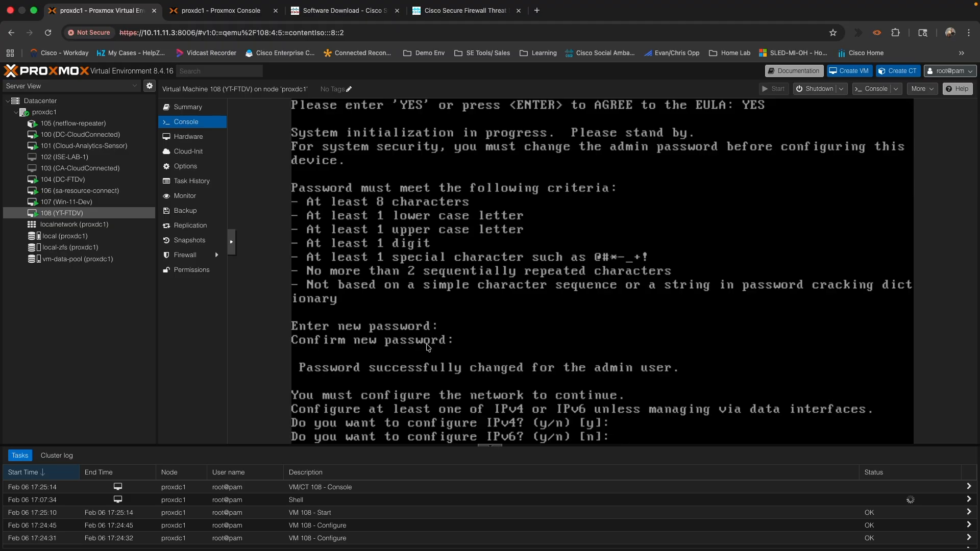
pyautogui.press('Return')
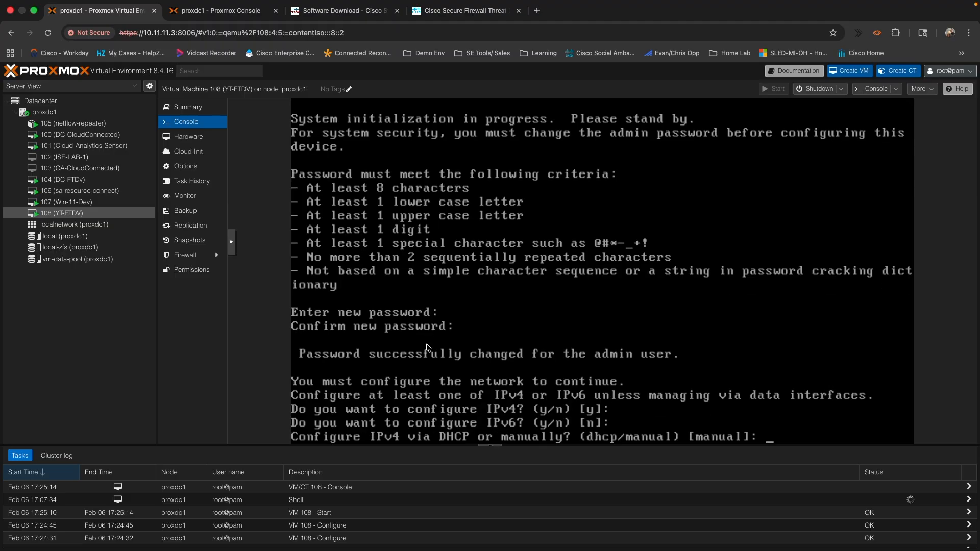
pyautogui.press('Return')
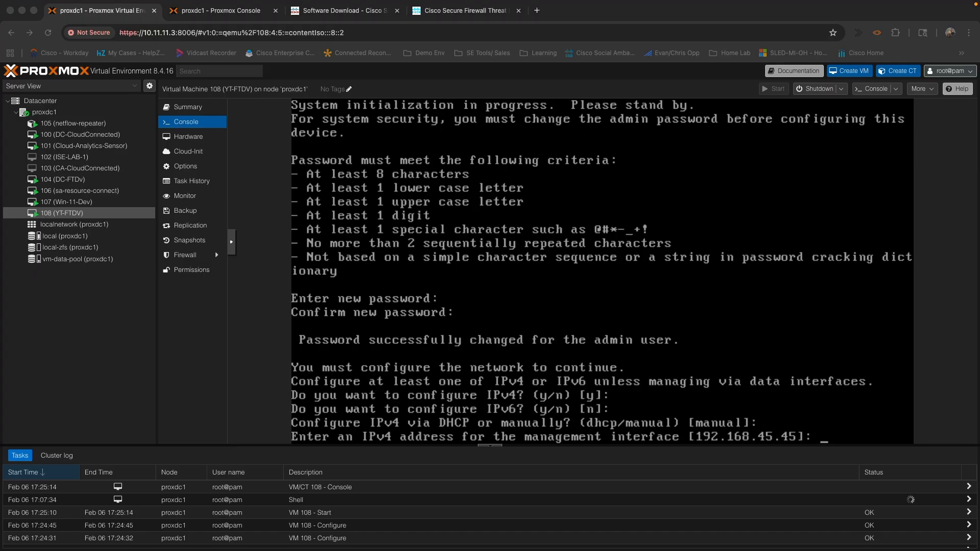
# Enter management IP 10.11.11.12, netmask 255.255.255.224 and gateway 10.11.11.1.
pyautogui.click(824, 425)
pyautogui.write('10')
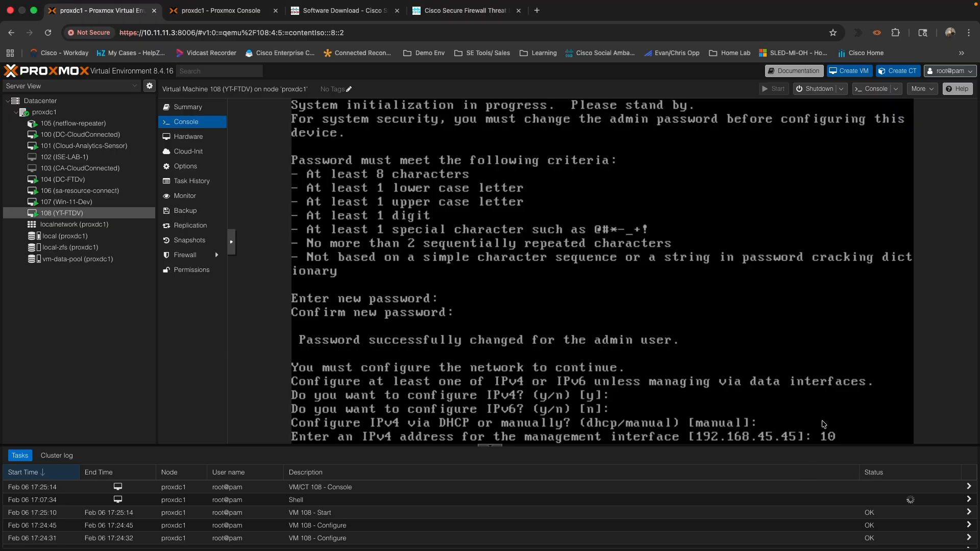
pyautogui.write('.11.11.12')
pyautogui.press('Return')
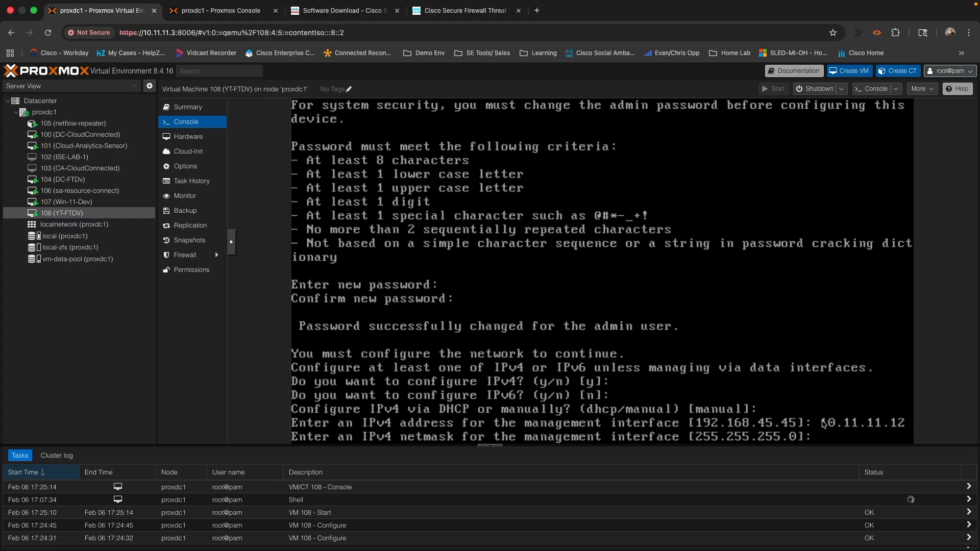
pyautogui.write('255.255.255.25')
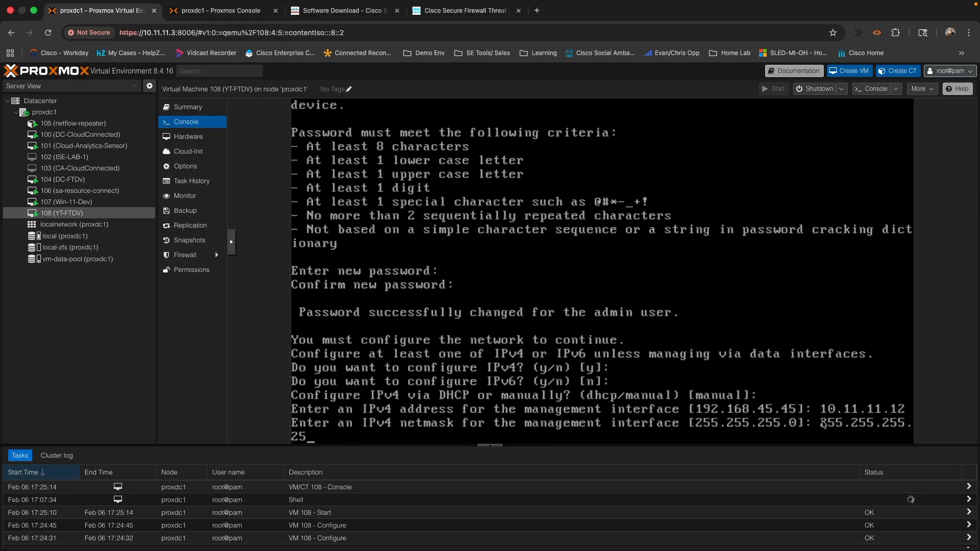
pyautogui.press('BackSpace')
pyautogui.write('24')
pyautogui.press('Return')
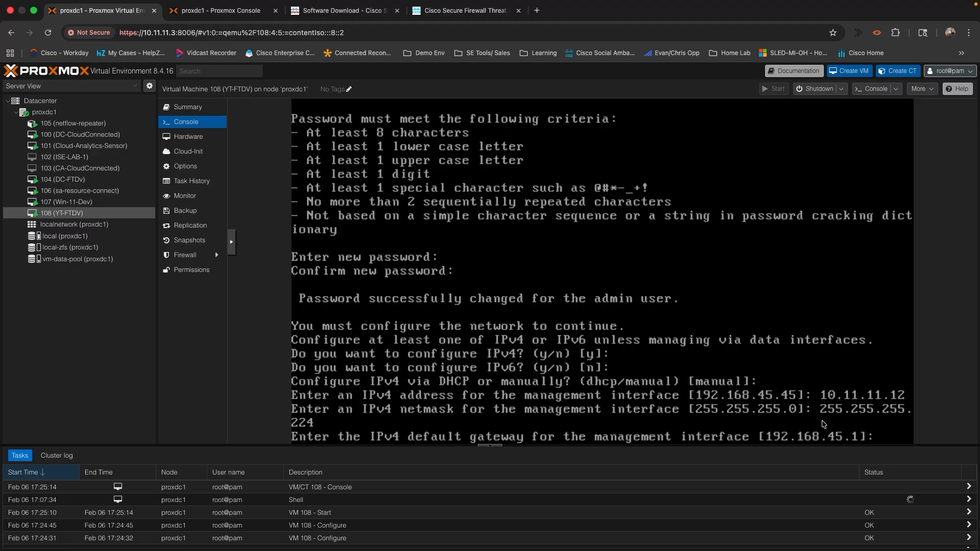
pyautogui.write('10.11.11.1')
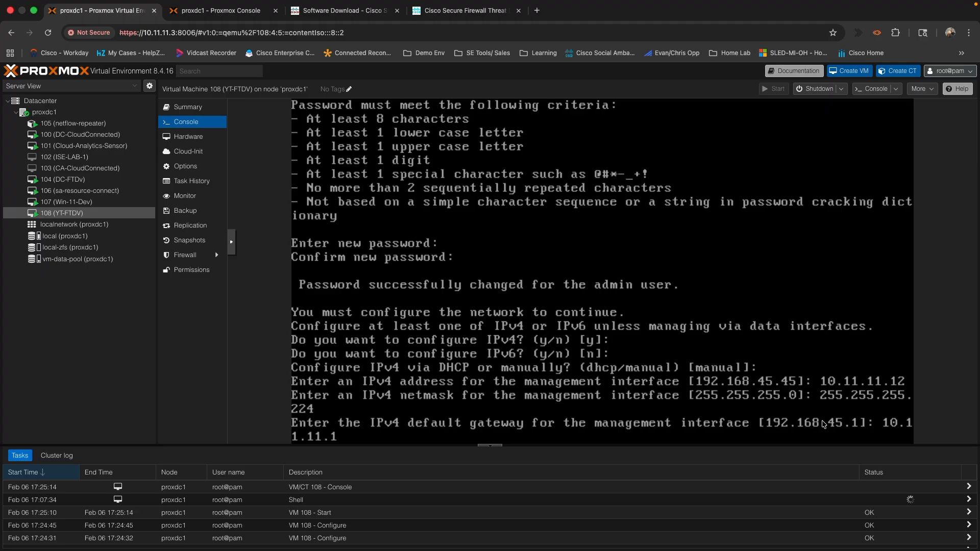
pyautogui.press('Return')
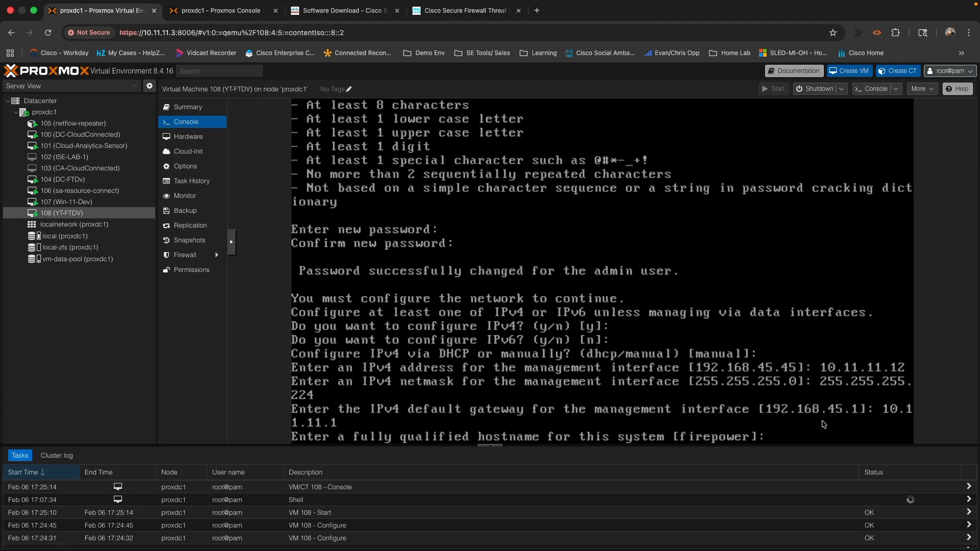
# Set hostname yt-ftdv.cloudconnected.cloud and keep the default DNS servers.
pyautogui.write('yt-ftdv.cloudconnected.cloud')
pyautogui.press('Return')
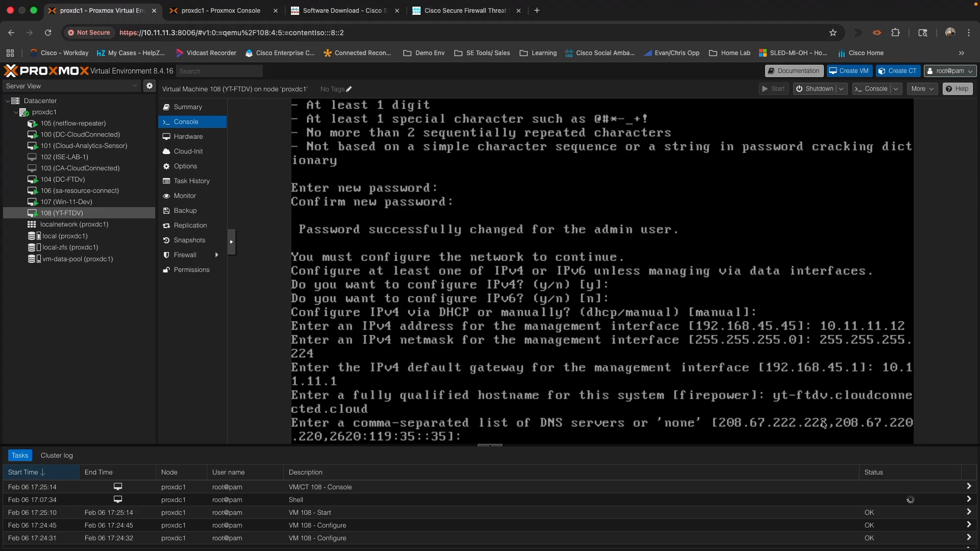
pyautogui.press('Return')
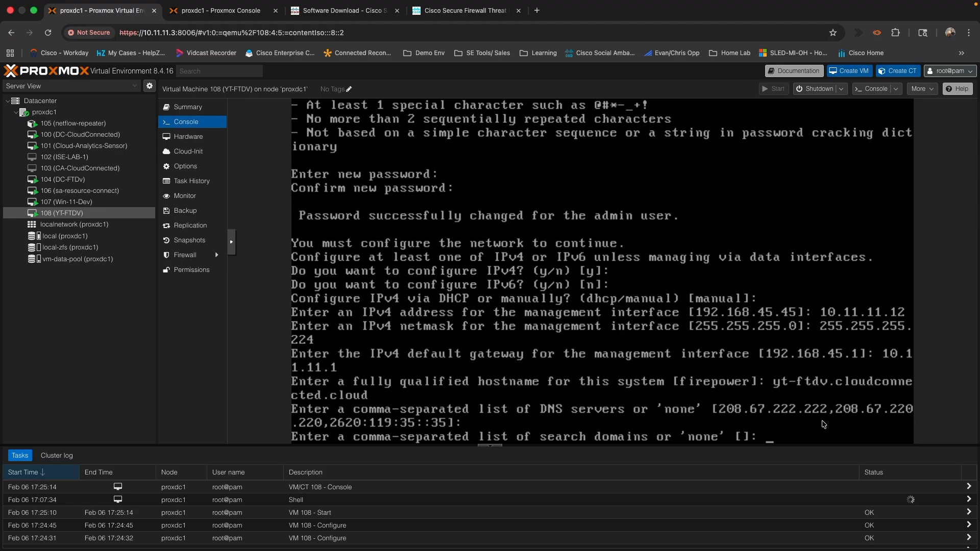
# Leave search domains empty and choose local management until first-boot setup completes.
pyautogui.press('Return')
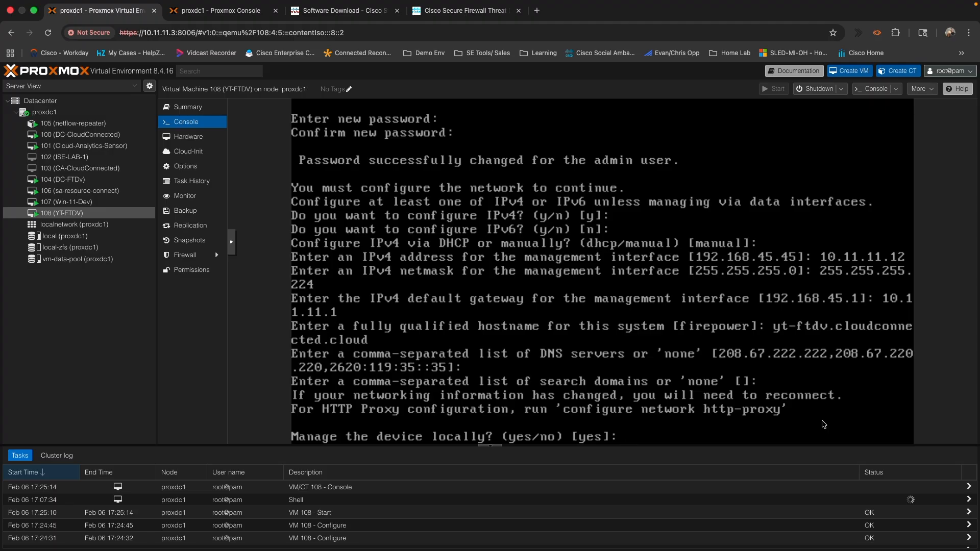
pyautogui.press('Return')
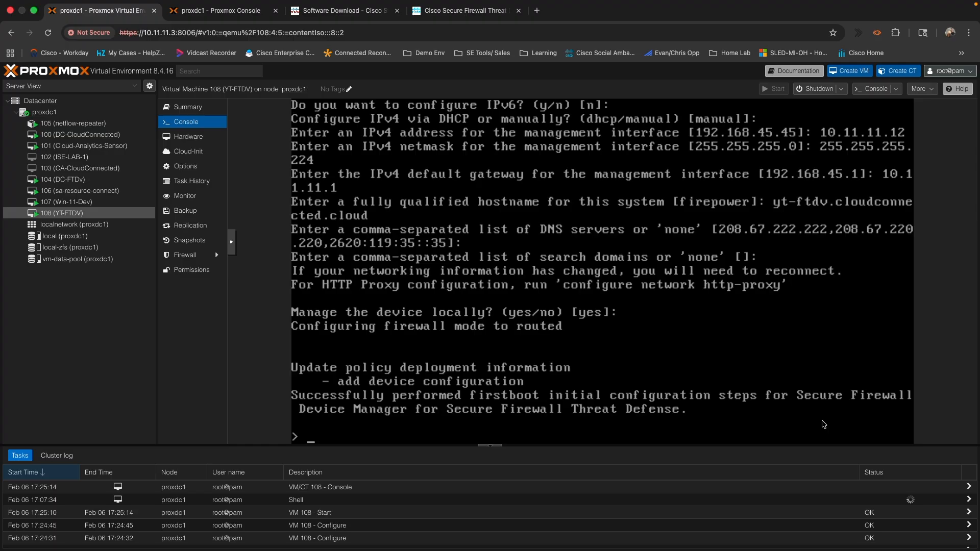
pyautogui.press('Return')
pyautogui.press('Return')
pyautogui.press('Return')
pyautogui.press('Return')
pyautogui.press('Return')
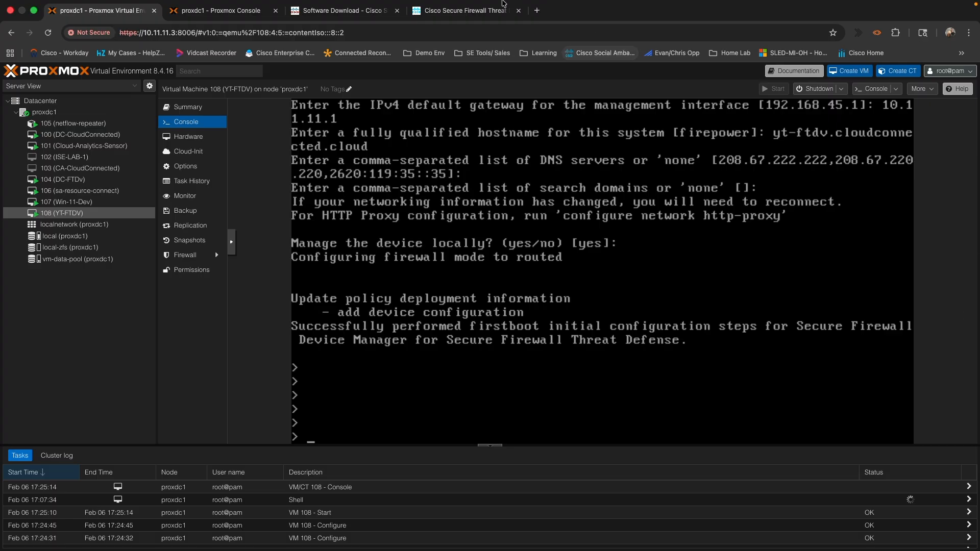
pyautogui.click(537, 26)
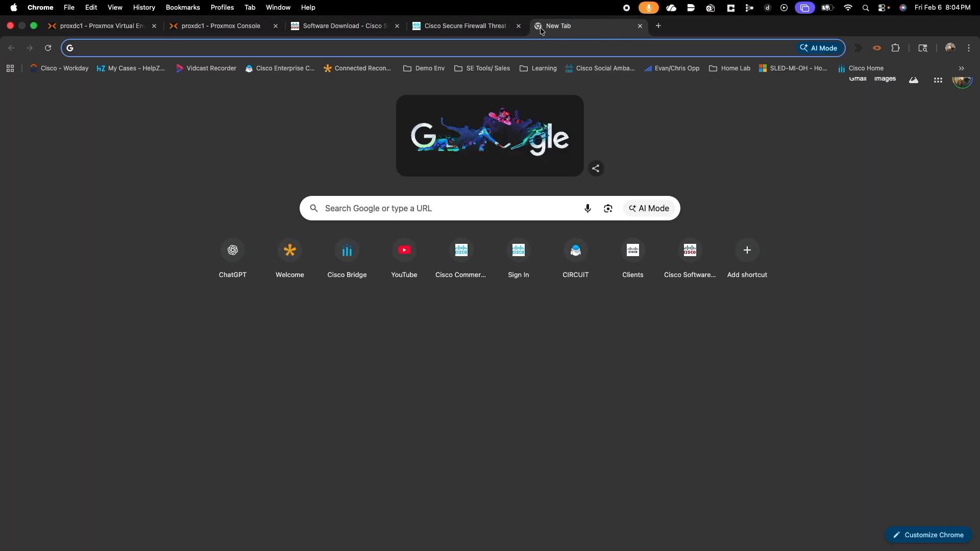
pyautogui.write('https')
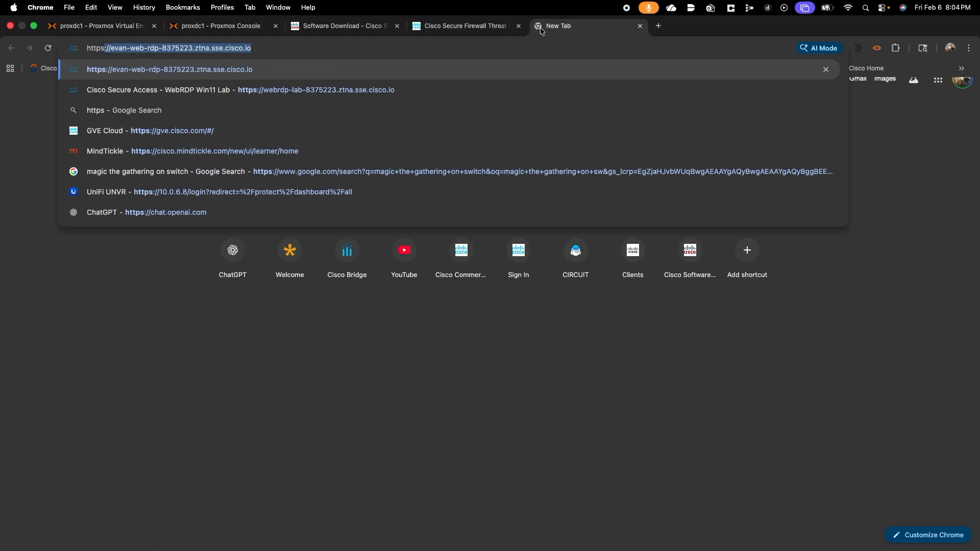
pyautogui.write('://')
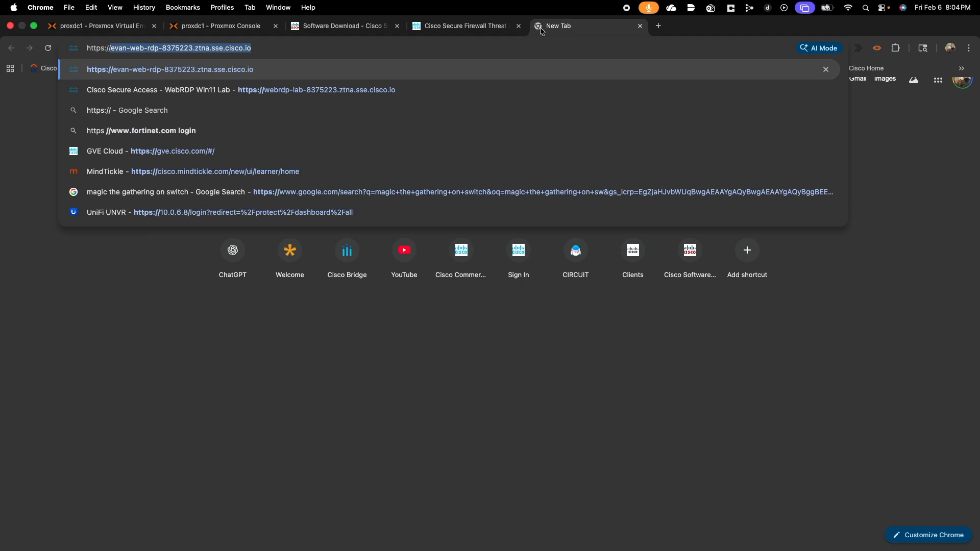
pyautogui.write('10.11.11')
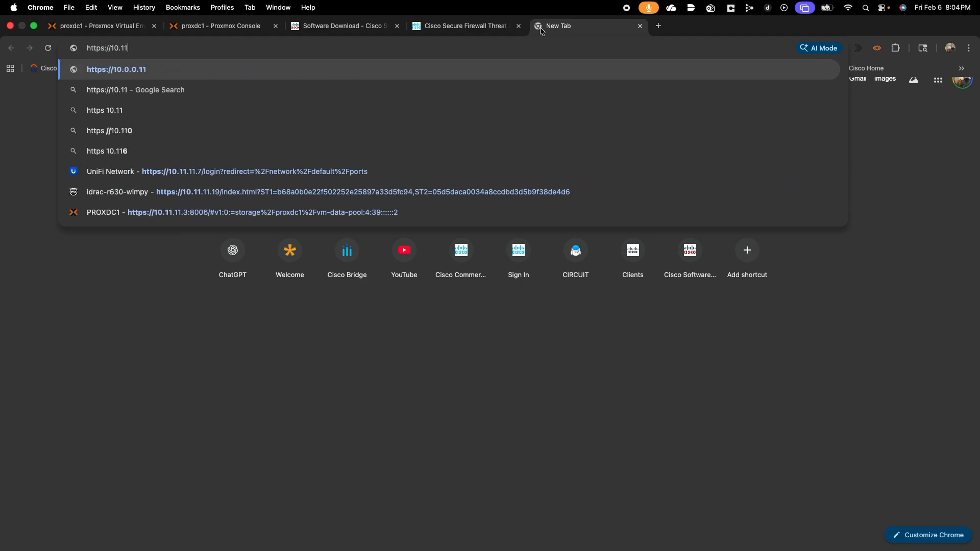
pyautogui.write('12')
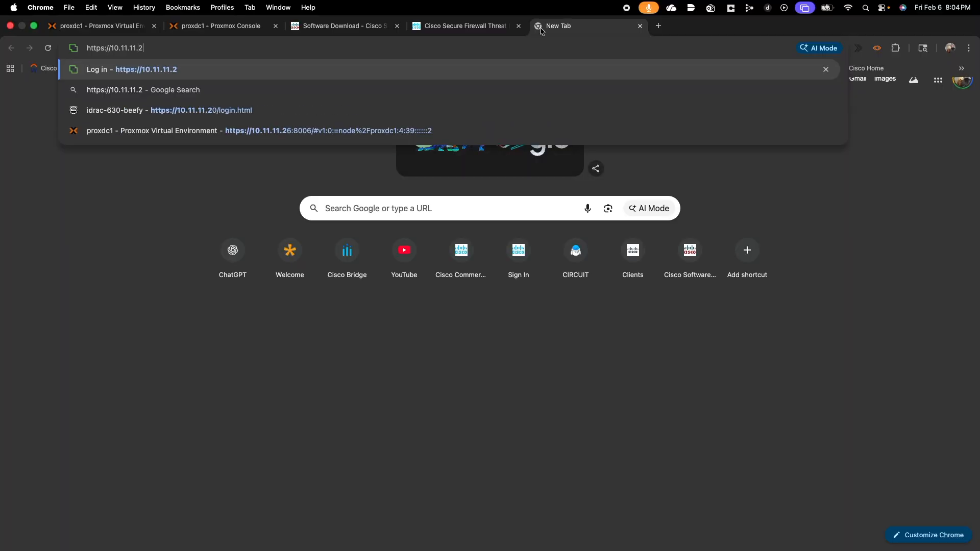
pyautogui.press('Return')
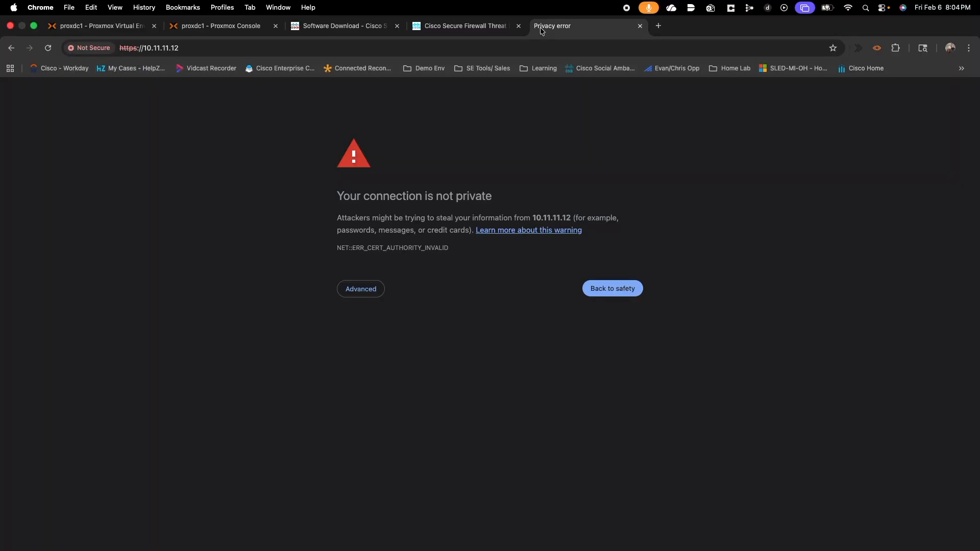
pyautogui.click(362, 292)
pyautogui.click(391, 367)
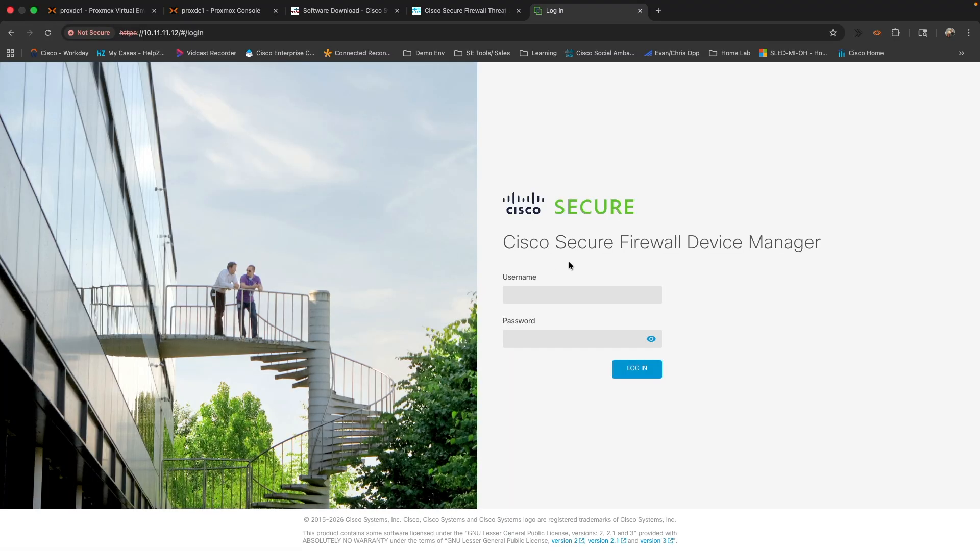
# Sign in as admin with the password, which fails with 'Unable to authorize access'.
pyautogui.click(570, 294)
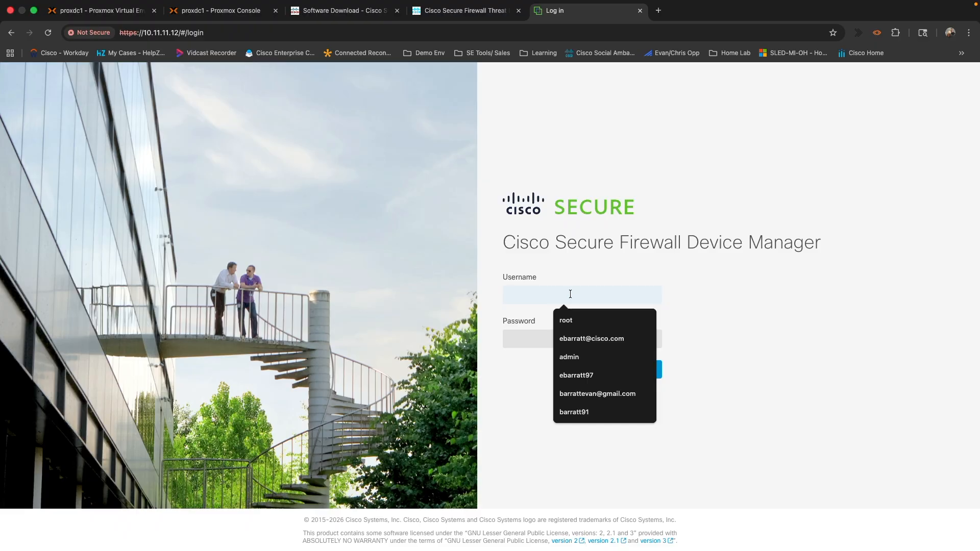
pyautogui.write('admin')
pyautogui.press('Tab')
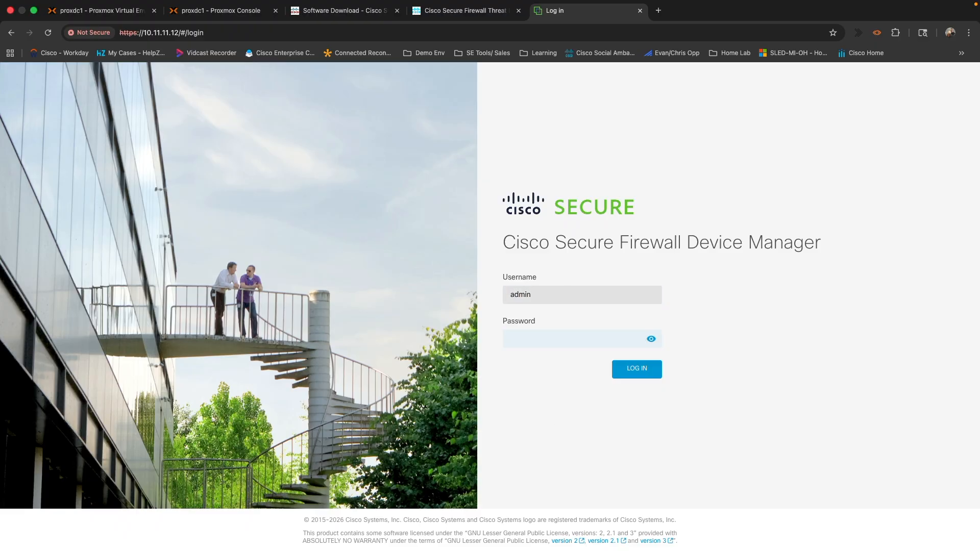
pyautogui.write('••••••••••••••')
pyautogui.press('Return')
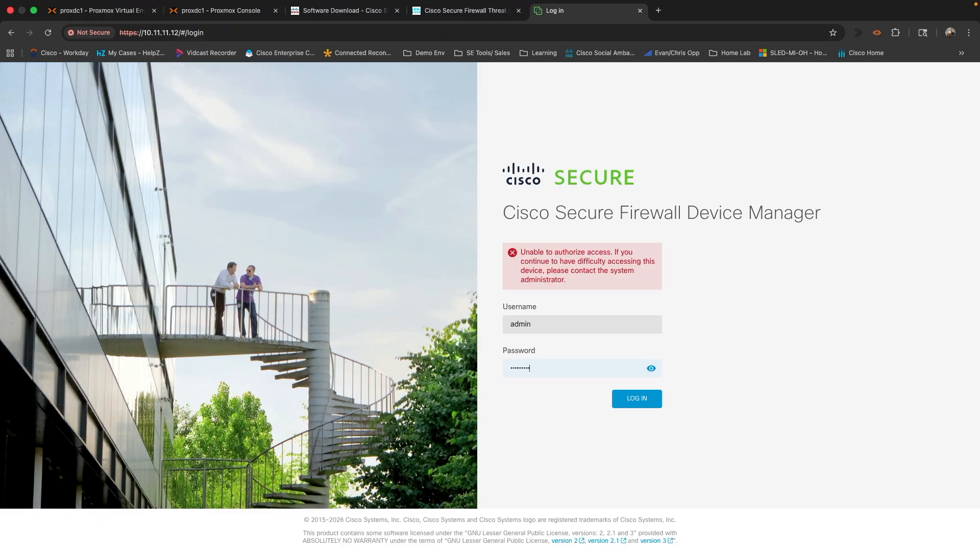
# Retry the password, then after the logout message sign in again as admin.
pyautogui.write('***')
pyautogui.press('Return')
pyautogui.press('Return')
pyautogui.press('Return')
pyautogui.press('Return')
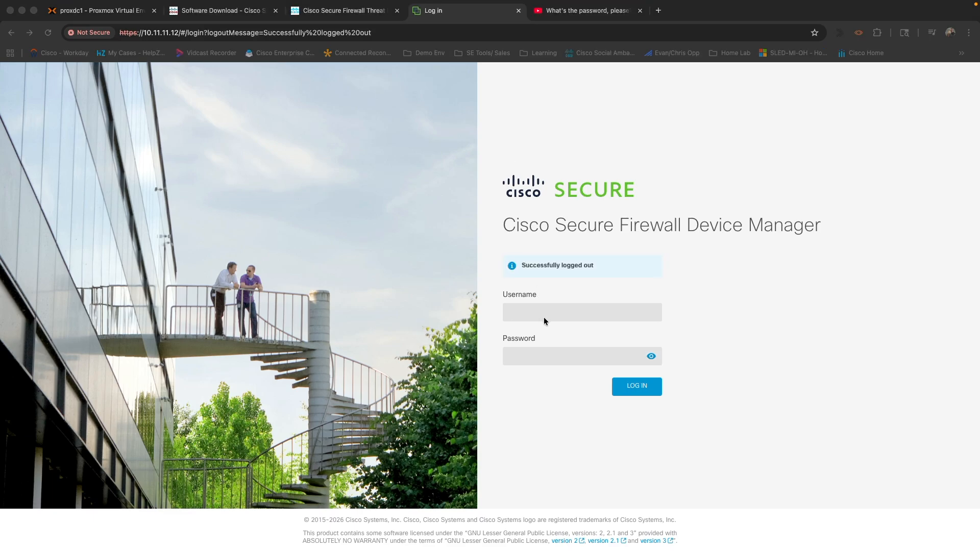
pyautogui.click(539, 314)
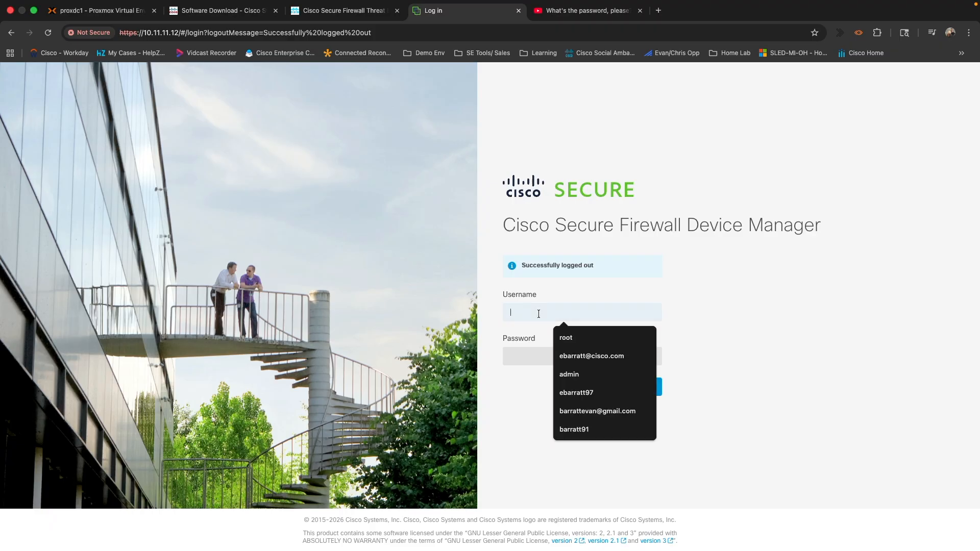
pyautogui.write('admin')
pyautogui.press('Tab')
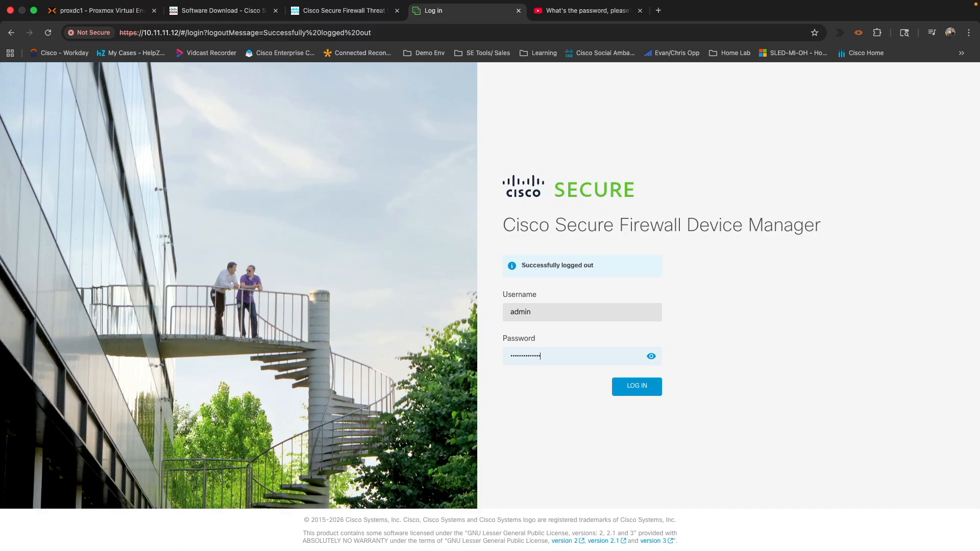
pyautogui.press('Return')
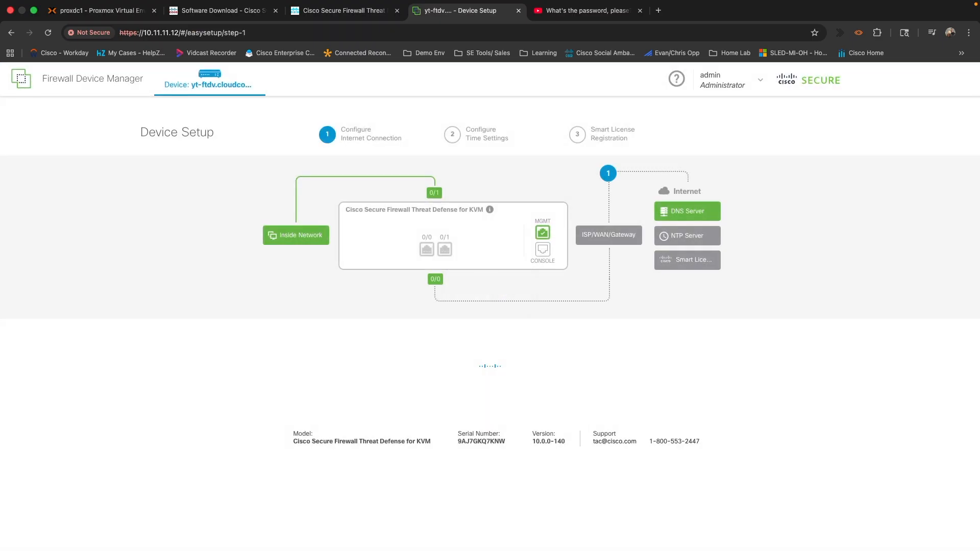